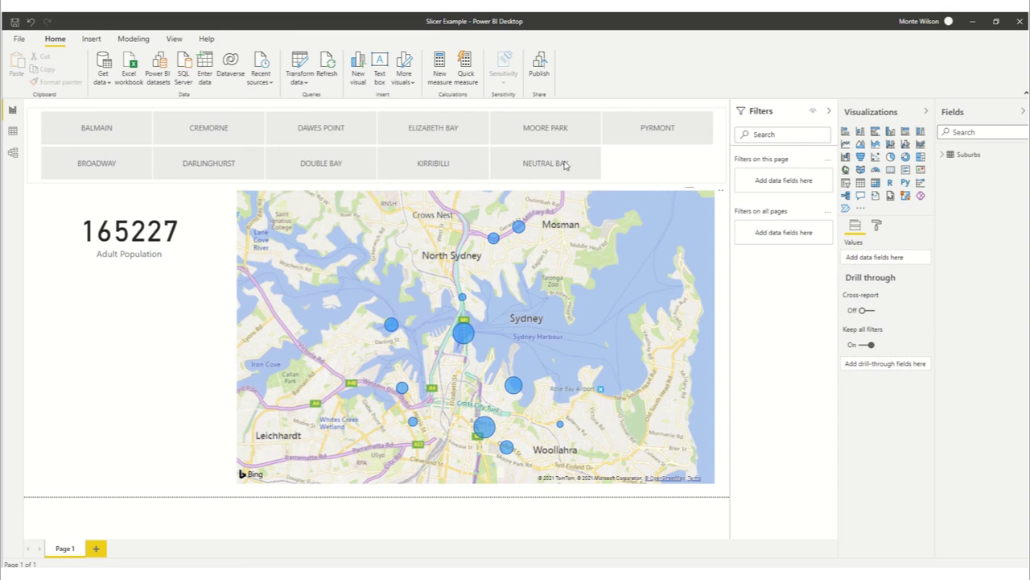
pyautogui.click(12, 130)
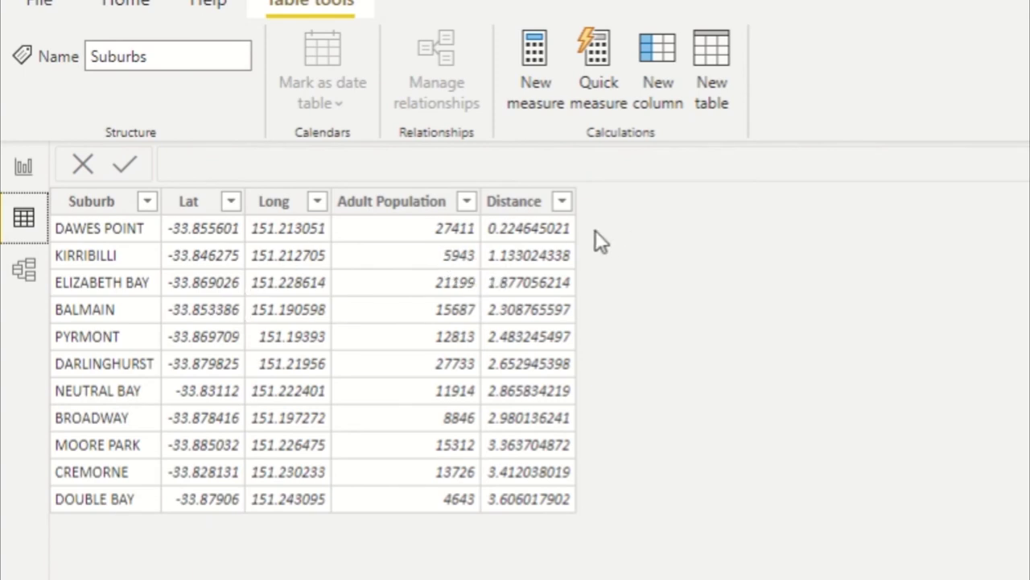
# Step: Filter the report by Neutral Bay, Kirribilli, Double Bay and Balmain in turn, then clear to all suburbs
pyautogui.click(24, 167)
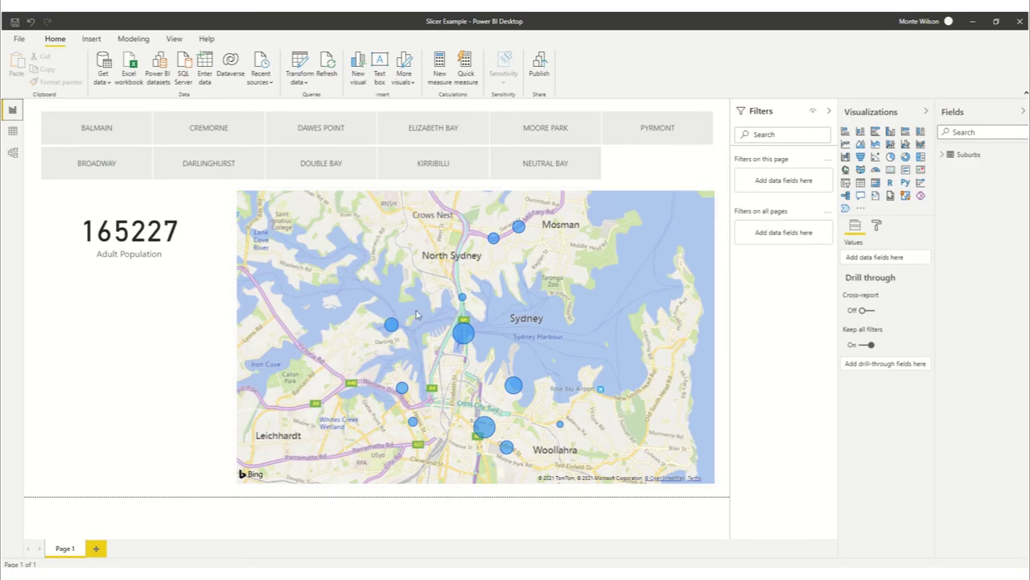
pyautogui.click(636, 158)
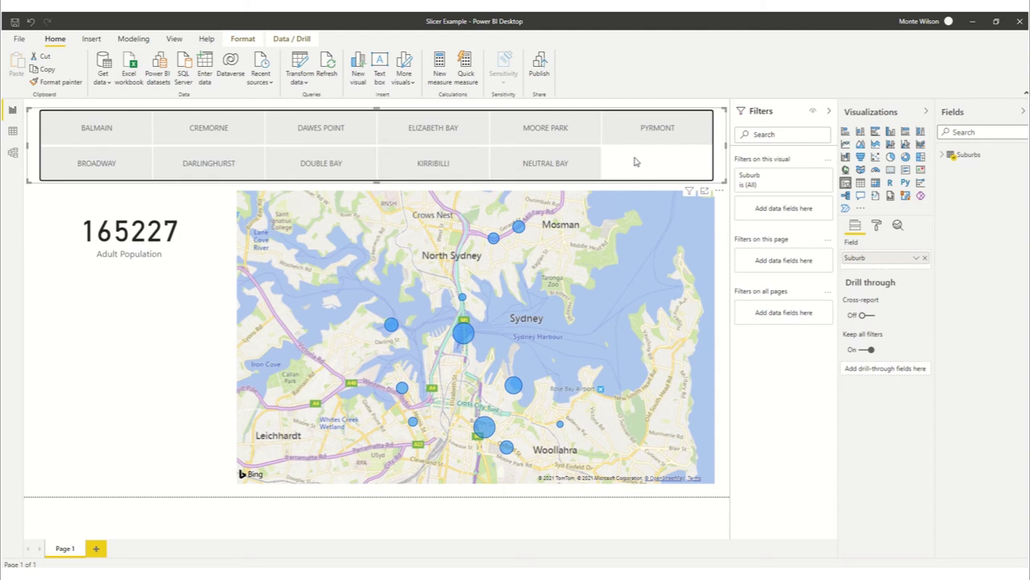
pyautogui.click(532, 169)
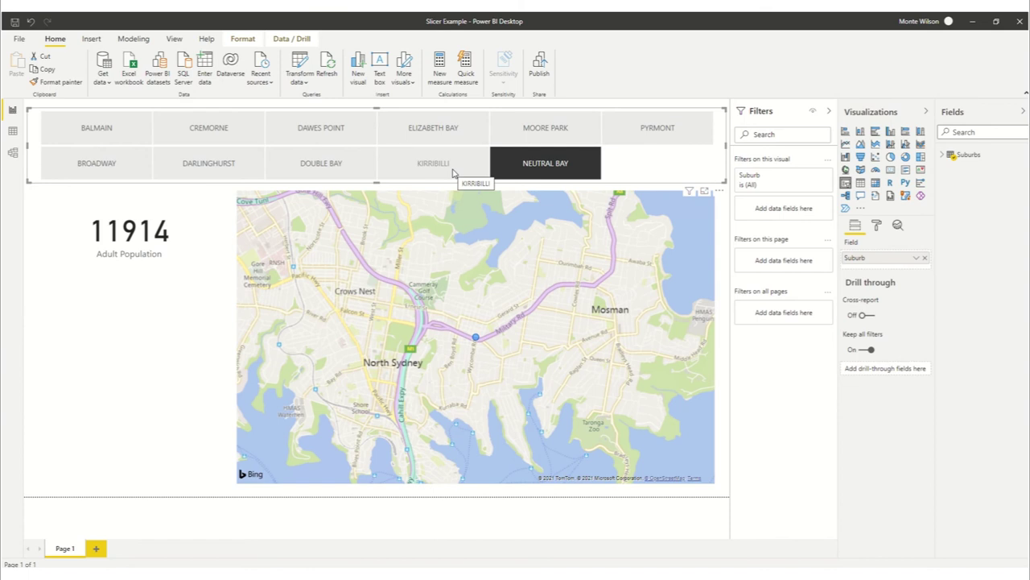
pyautogui.click(453, 173)
pyautogui.click(342, 171)
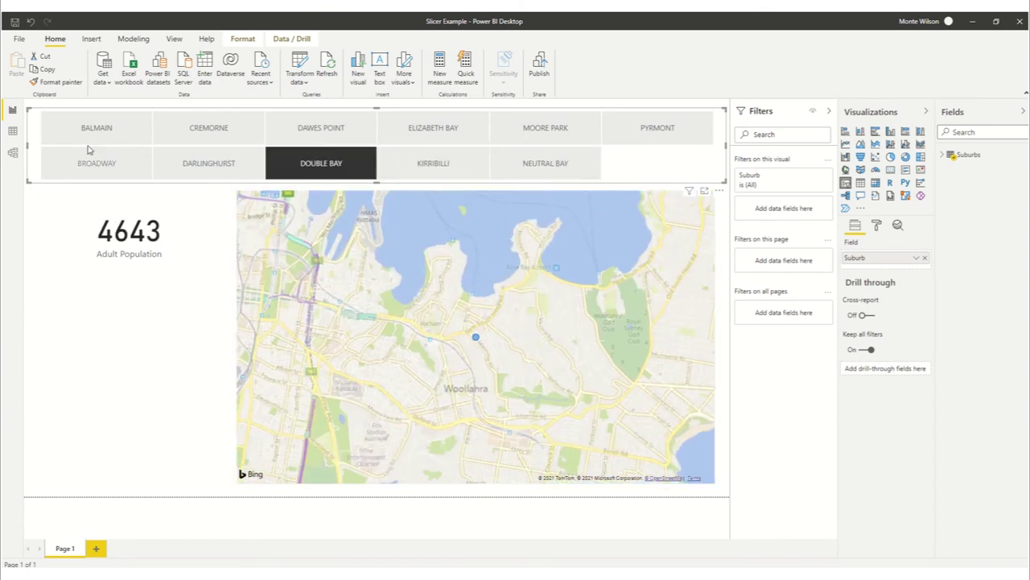
pyautogui.click(84, 134)
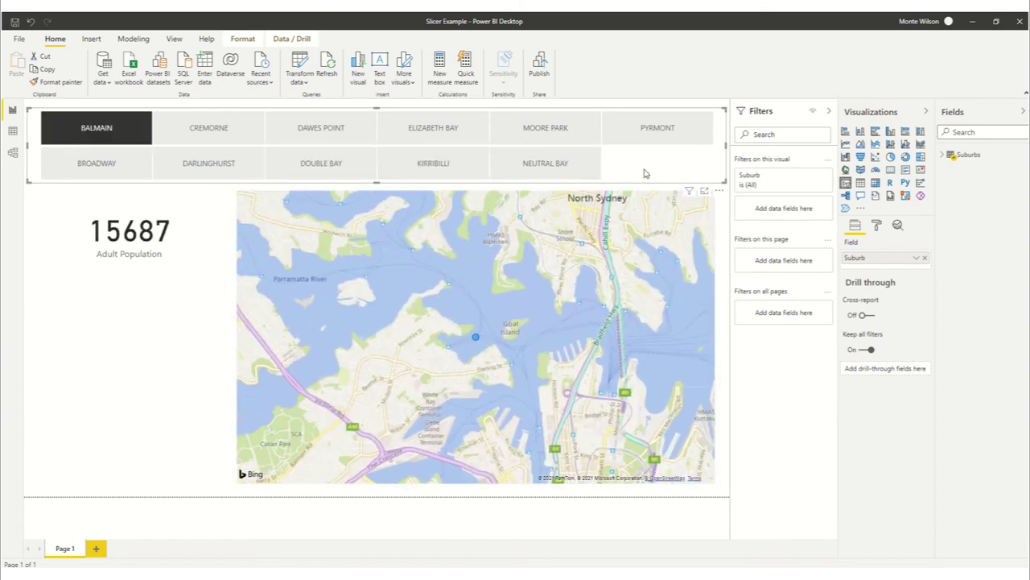
pyautogui.click(139, 138)
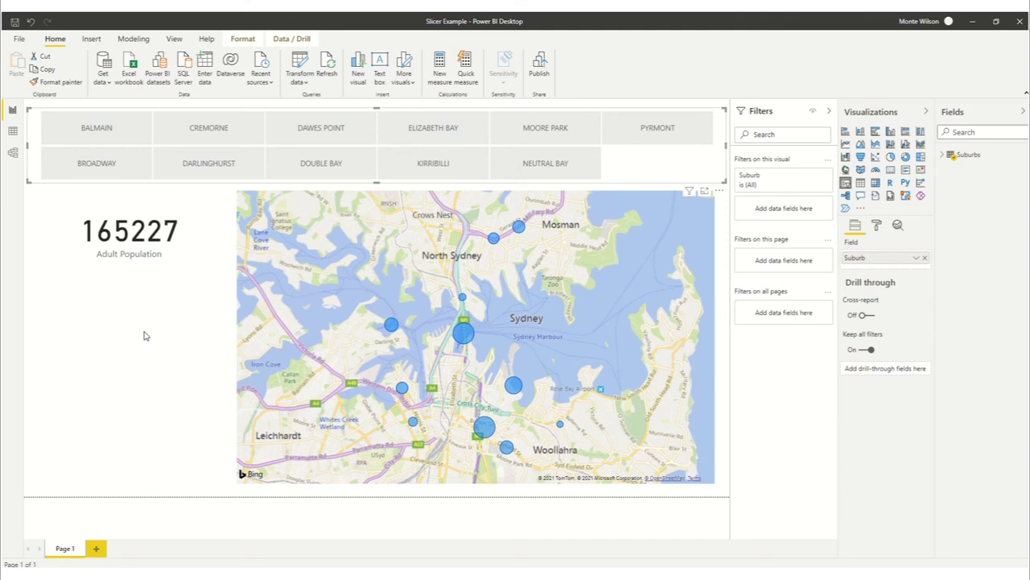
# Step: Turn on the suburb slicer's Show "Select all" option in its selection settings
pyautogui.click(155, 336)
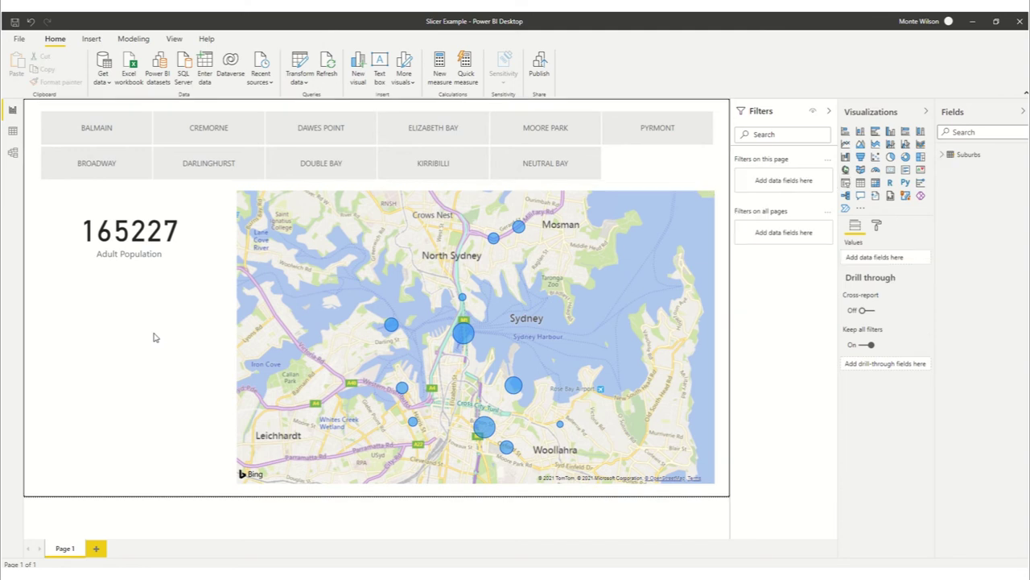
pyautogui.click(689, 170)
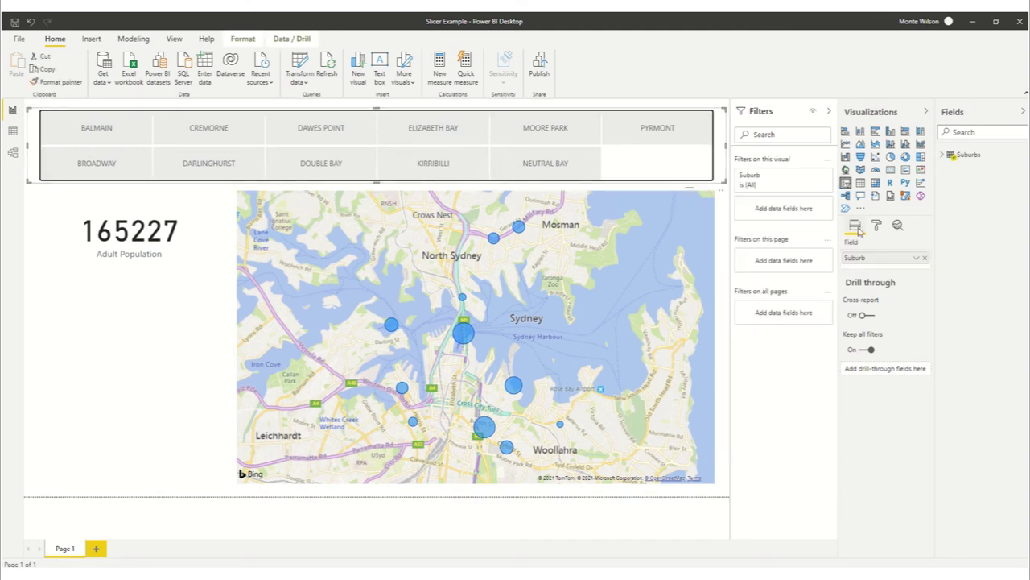
pyautogui.click(877, 226)
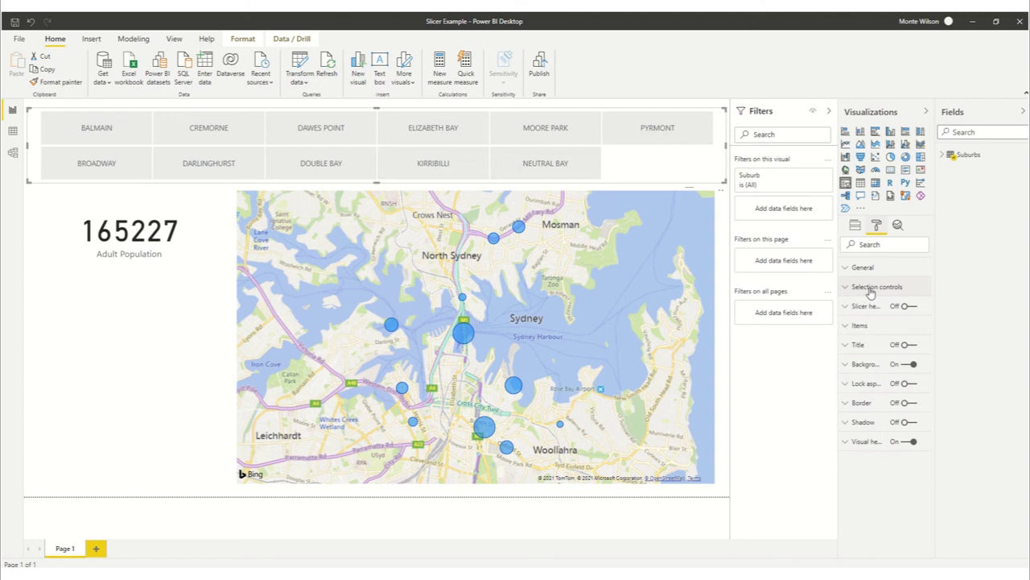
pyautogui.click(870, 288)
pyautogui.click(875, 398)
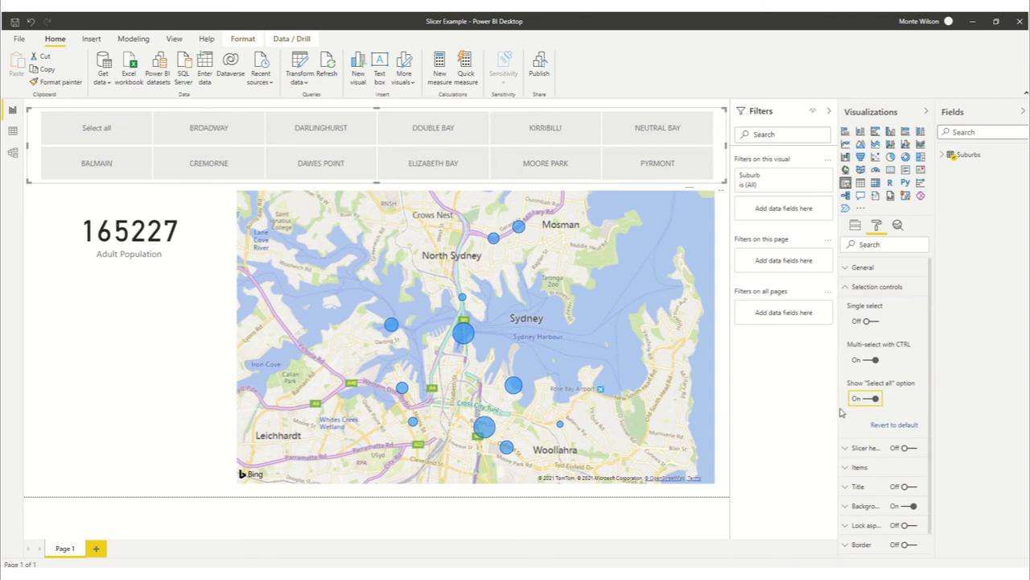
# Step: Test Select all excluding Moore Park, Double Bay, Elizabeth Bay, Dawes Point, then clear and switch it off
pyautogui.click(75, 129)
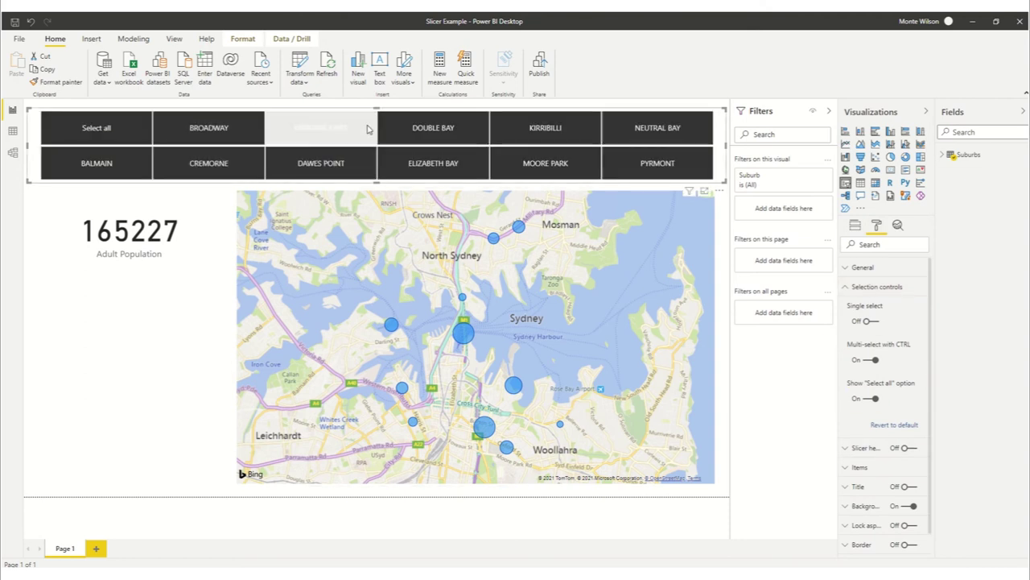
pyautogui.click(574, 173)
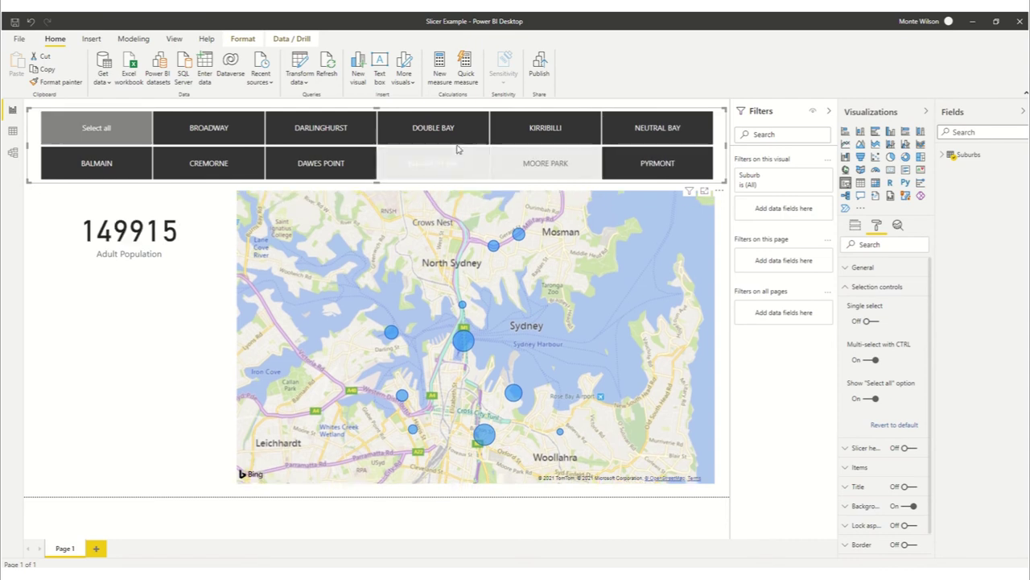
pyautogui.click(450, 139)
pyautogui.click(438, 165)
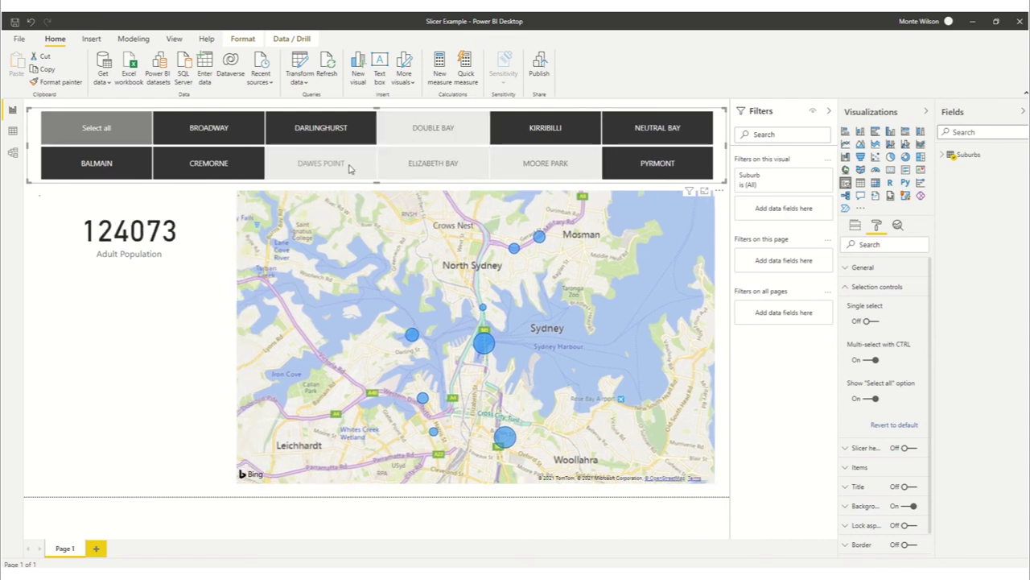
pyautogui.click(347, 166)
pyautogui.click(337, 131)
pyautogui.click(336, 131)
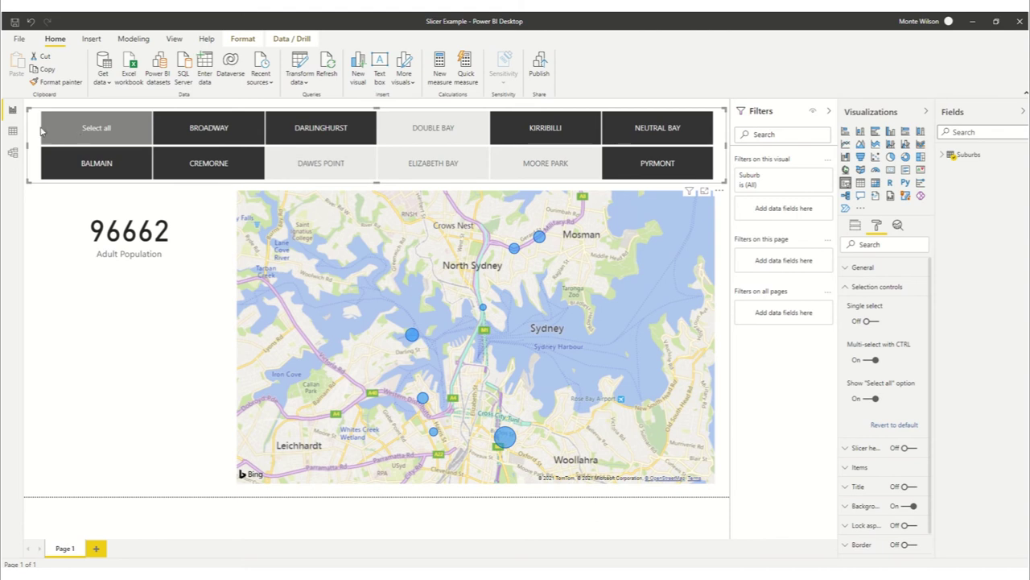
pyautogui.click(66, 138)
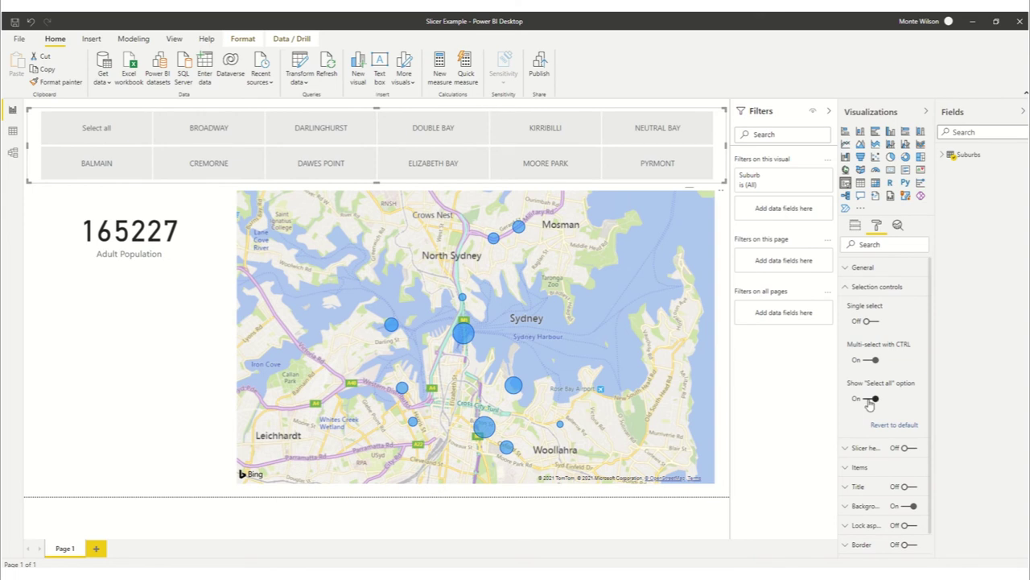
pyautogui.click(874, 398)
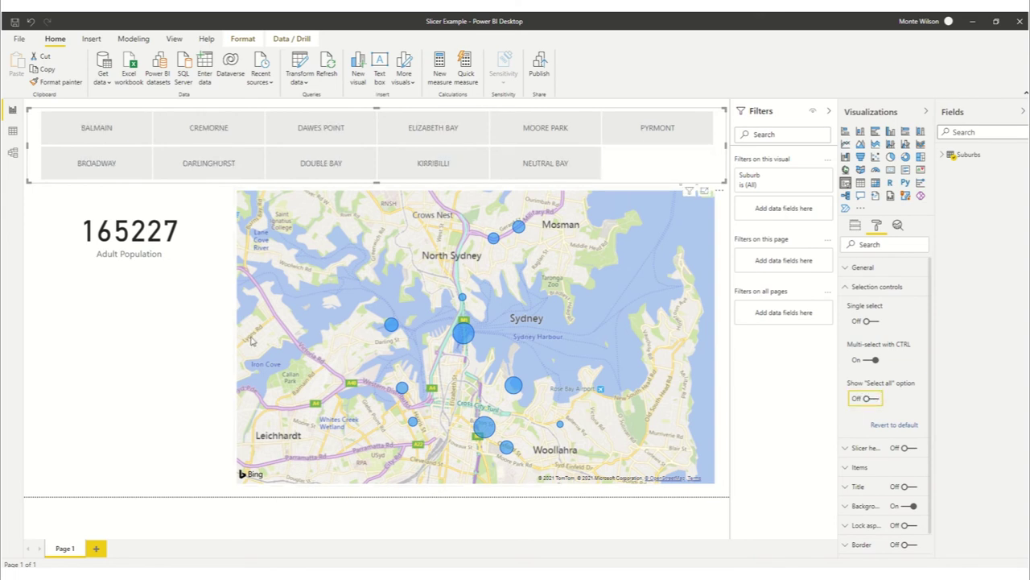
# Step: Deselect the suburb slicer by clicking the blank report canvas
pyautogui.click(162, 343)
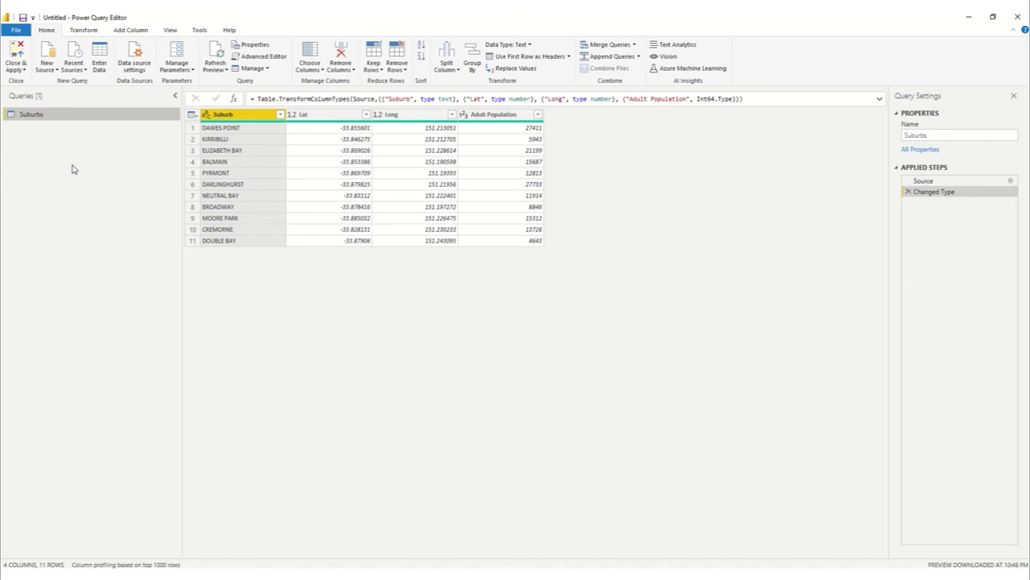
# Step: Duplicate the Suburbs query and rename the copy from Suburbs (2) to Suburbs_All
pyautogui.rightClick(66, 120)
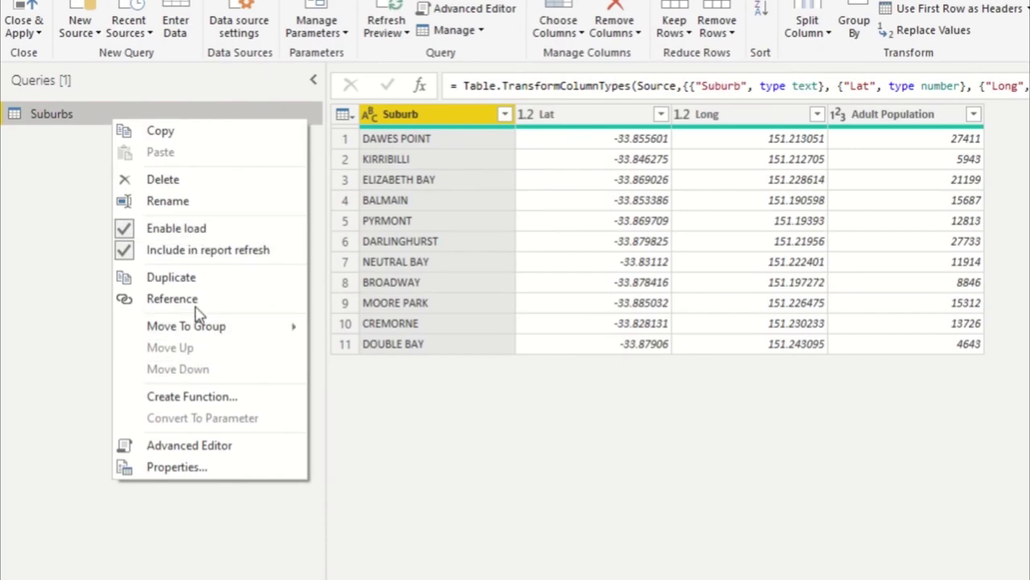
pyautogui.click(201, 278)
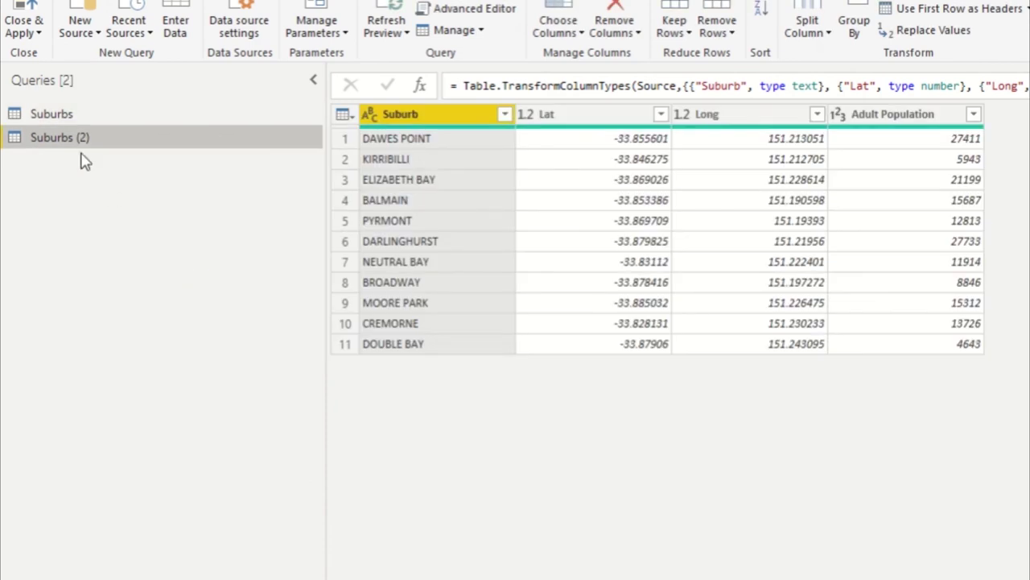
pyautogui.rightClick(74, 144)
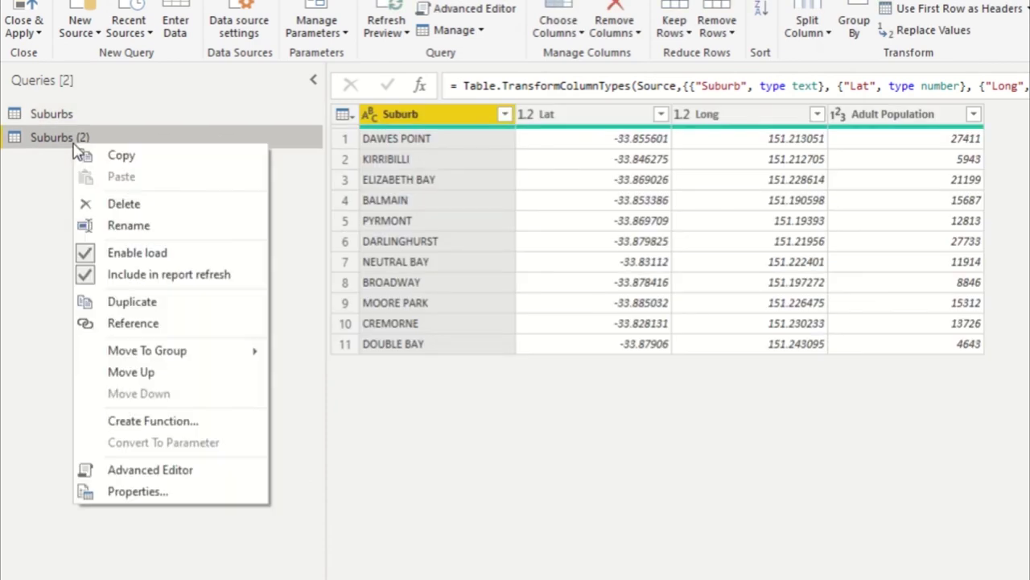
pyautogui.click(121, 225)
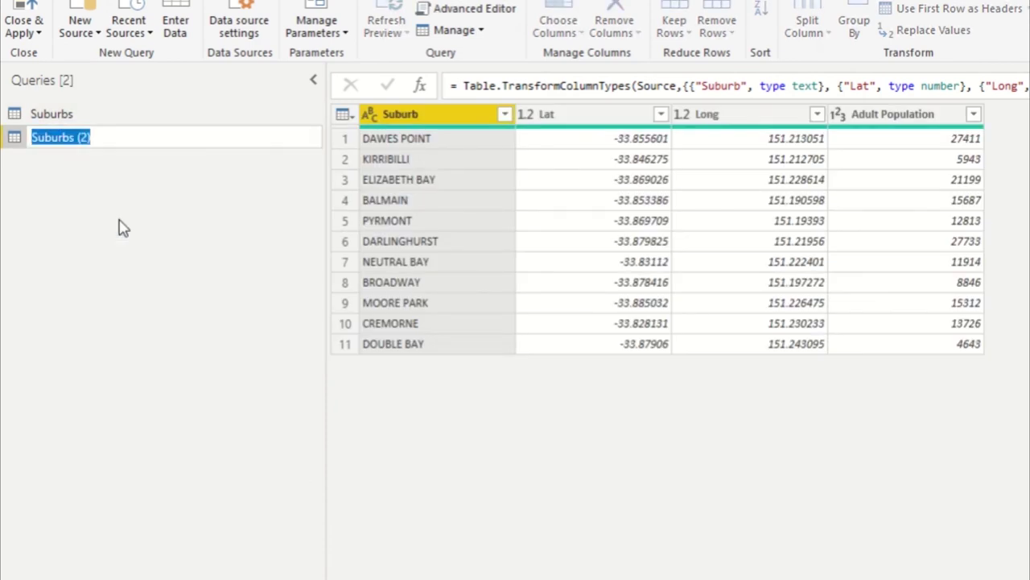
pyautogui.press('End')
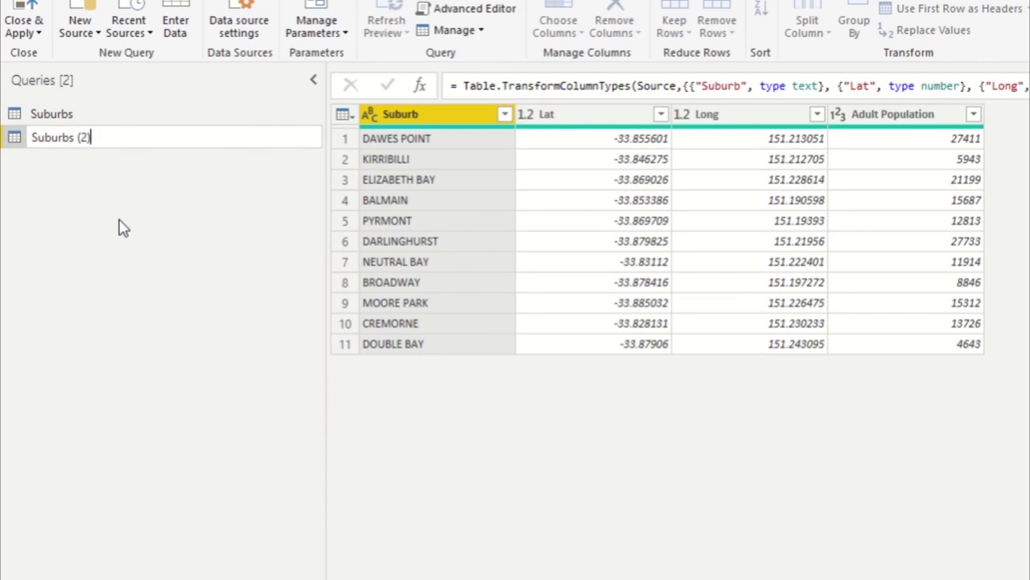
pyautogui.press('BackSpace')
pyautogui.press('BackSpace')
pyautogui.press('BackSpace')
pyautogui.press('BackSpace')
pyautogui.write('_All')
pyautogui.press('Return')
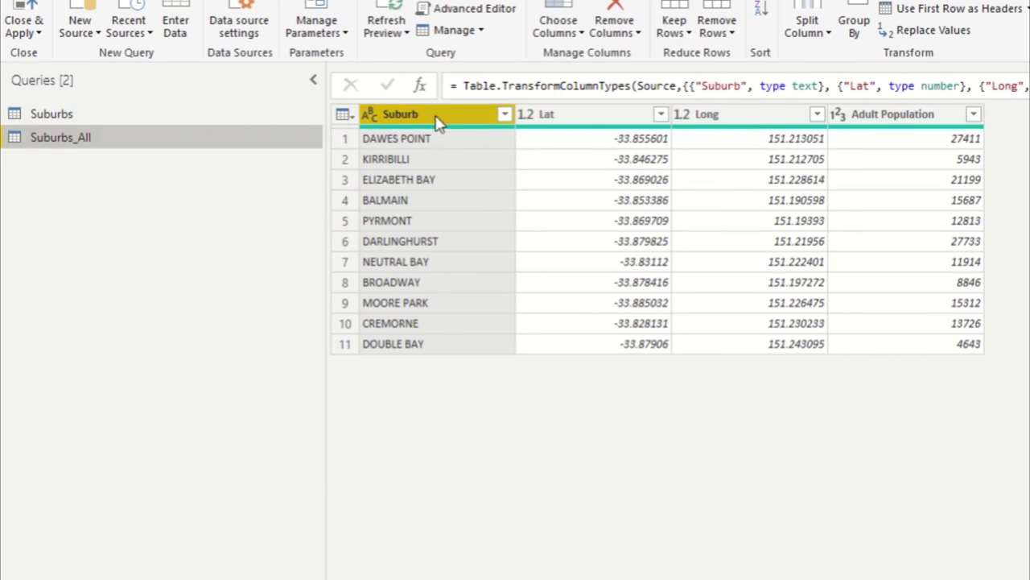
# Step: Keep only the Suburb column, then add a custom column Suburbs_All with formula "ALL"
pyautogui.rightClick(437, 121)
pyautogui.click(491, 174)
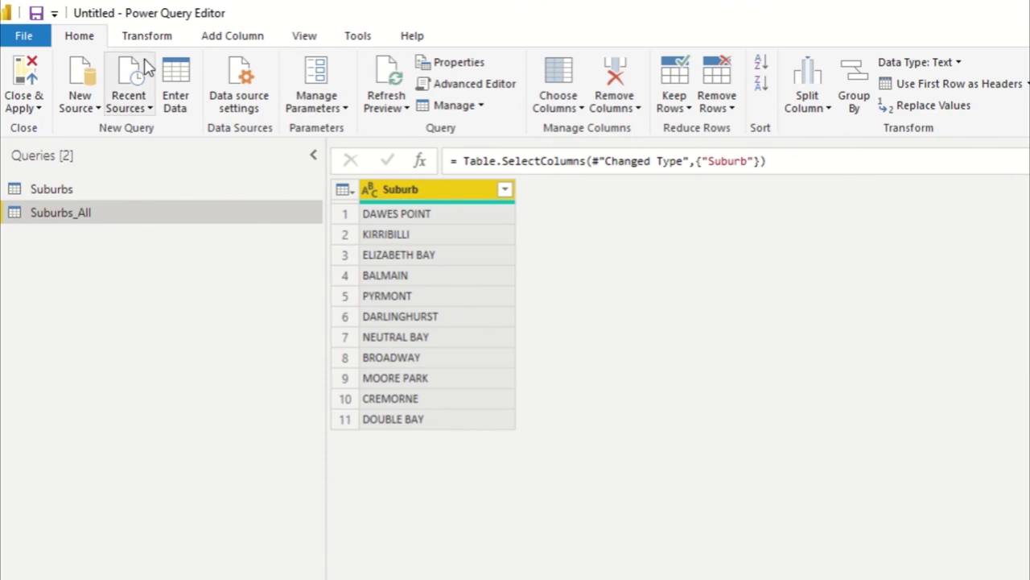
pyautogui.click(141, 36)
pyautogui.click(212, 35)
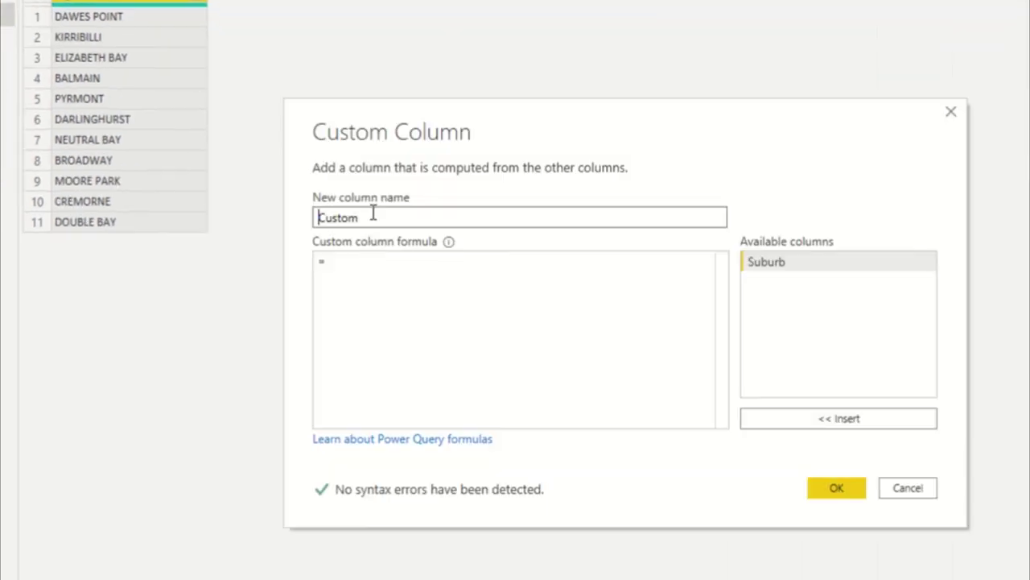
pyautogui.click(372, 218)
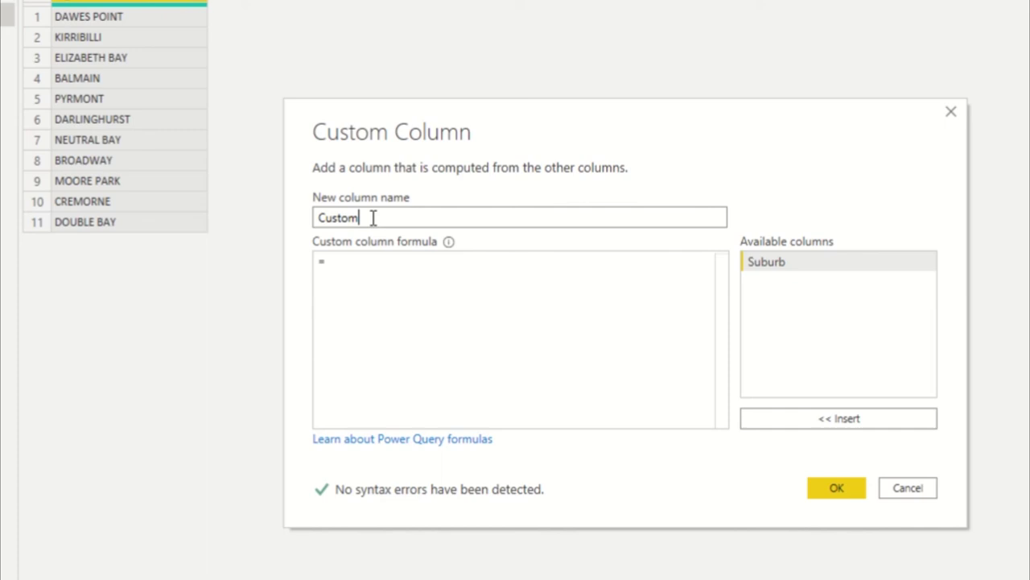
pyautogui.press('BackSpace')
pyautogui.press('BackSpace')
pyautogui.press('BackSpace')
pyautogui.press('BackSpace')
pyautogui.press('BackSpace')
pyautogui.press('BackSpace')
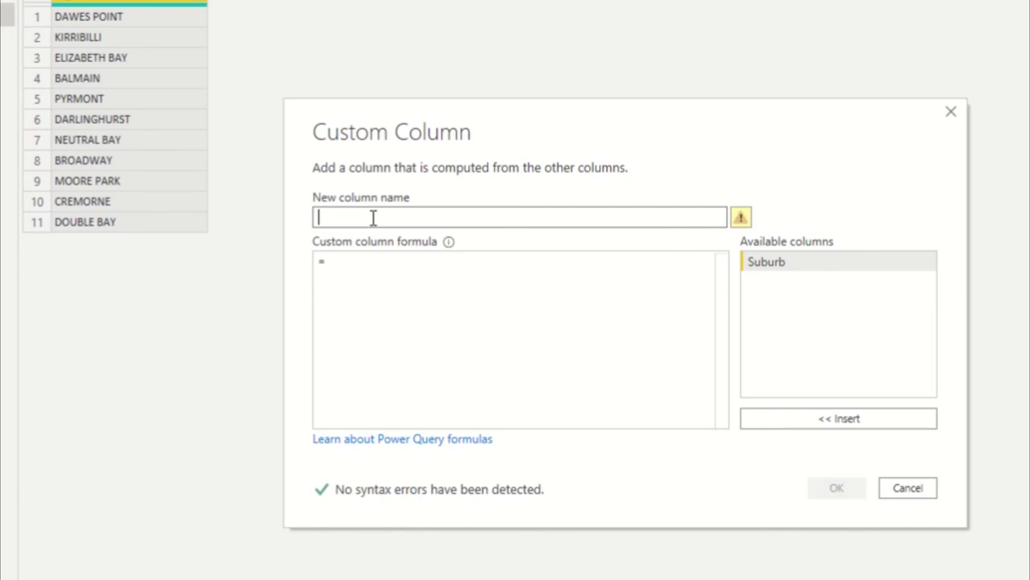
pyautogui.write('Subur')
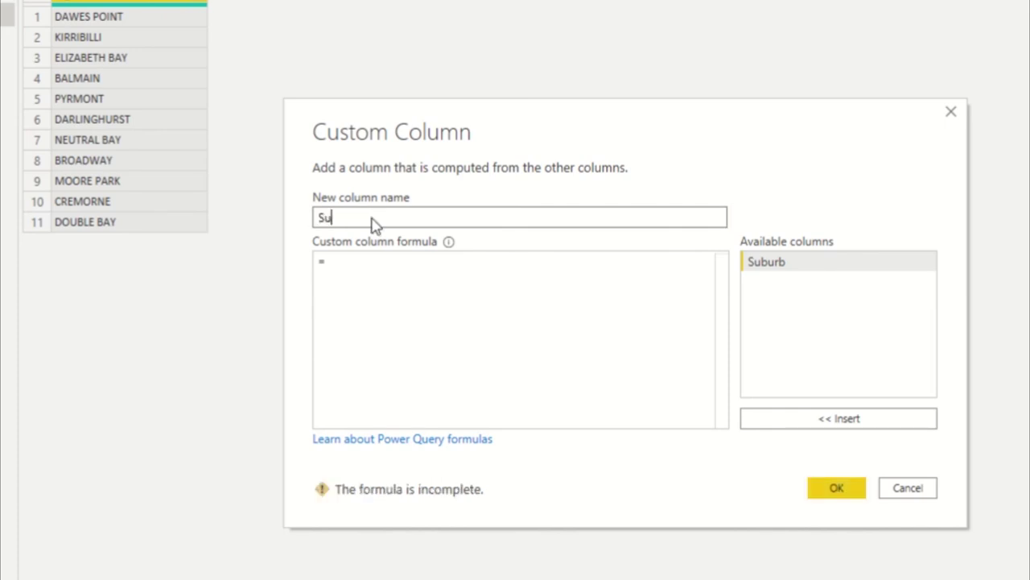
pyautogui.write('bs_All')
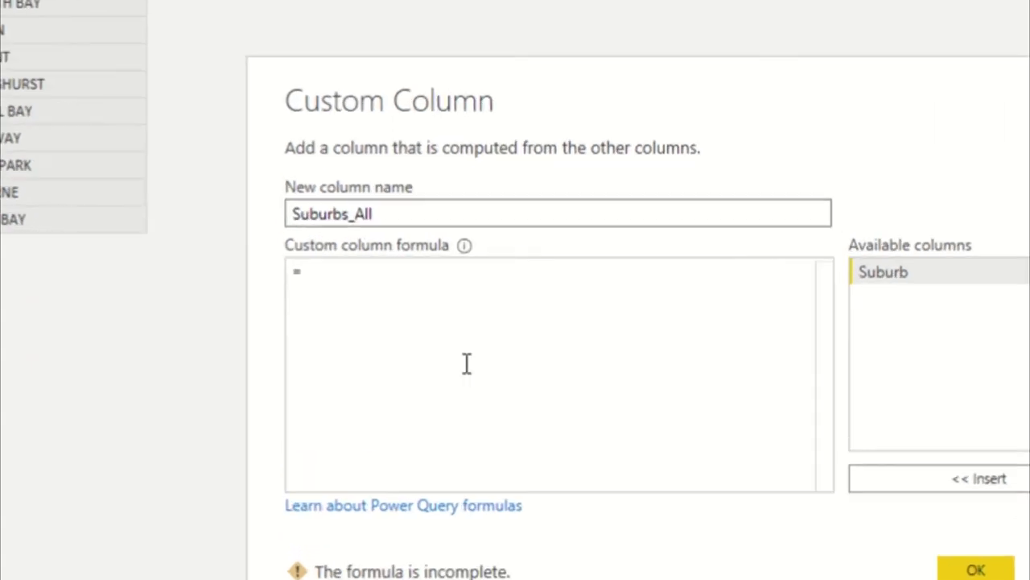
pyautogui.click(340, 255)
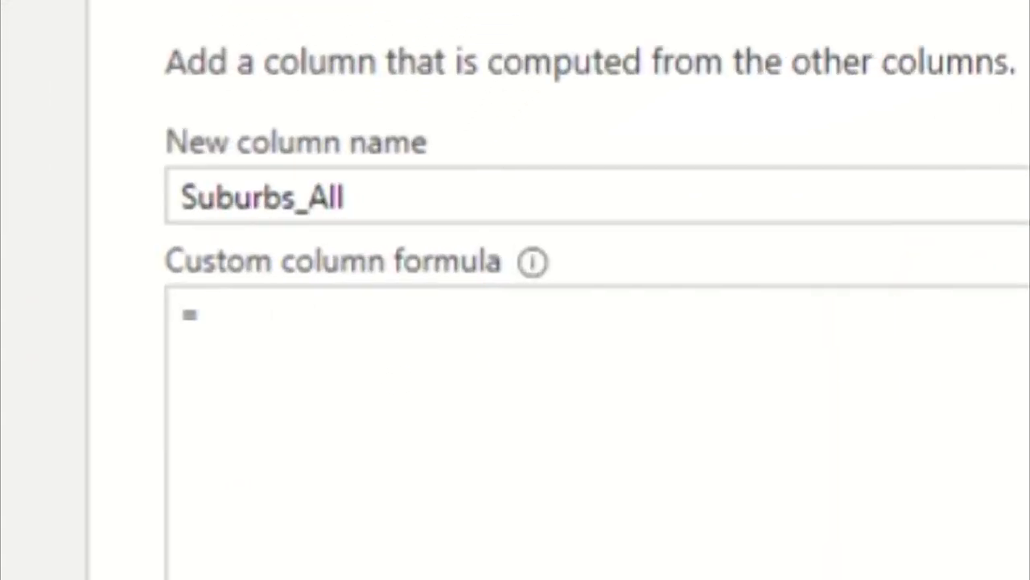
pyautogui.write('"ALL"')
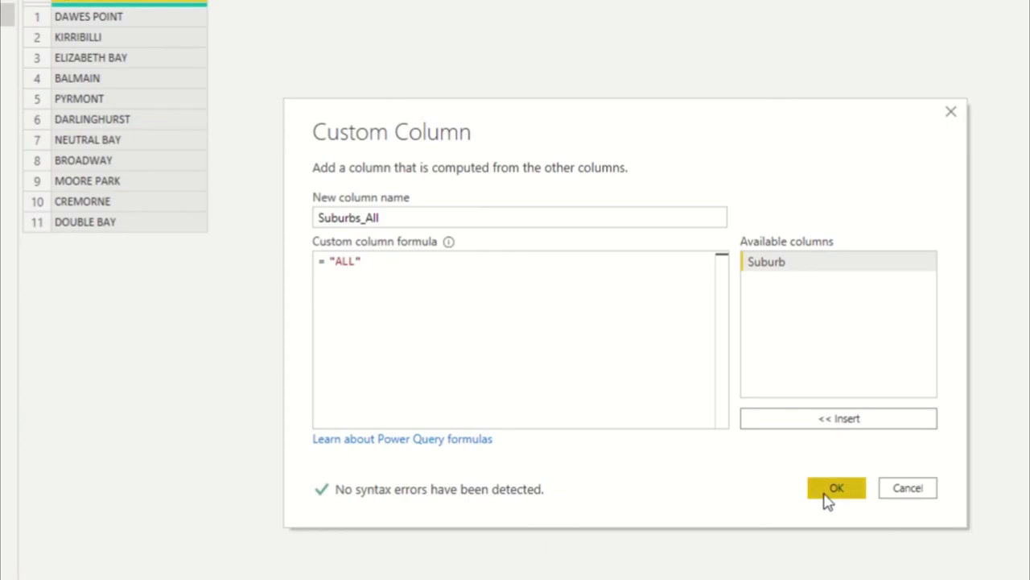
pyautogui.click(825, 491)
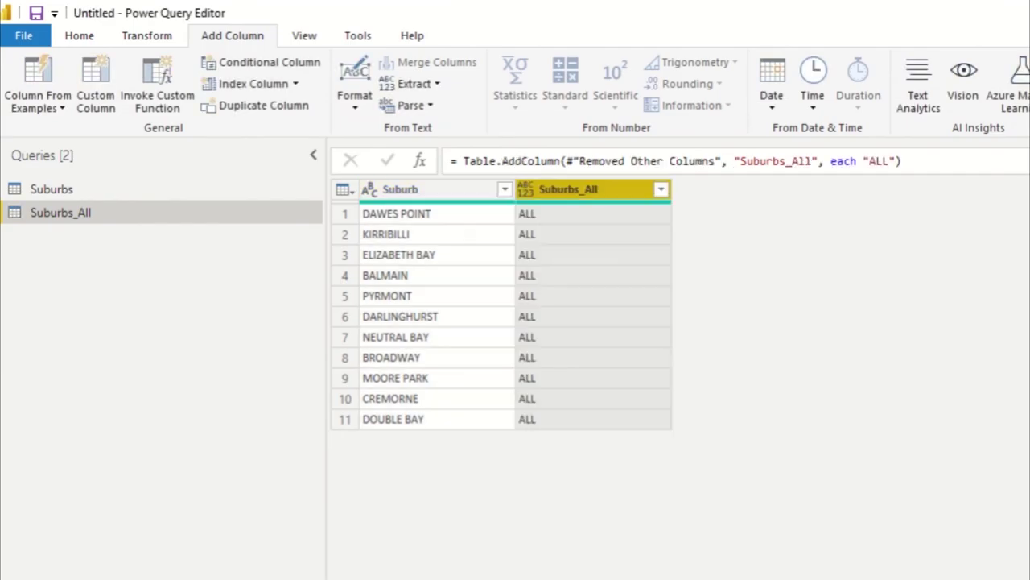
# Step: Duplicate Suburbs_All as a query named Suburbs_Copy and remove its Suburbs_All column
pyautogui.rightClick(58, 219)
pyautogui.click(101, 368)
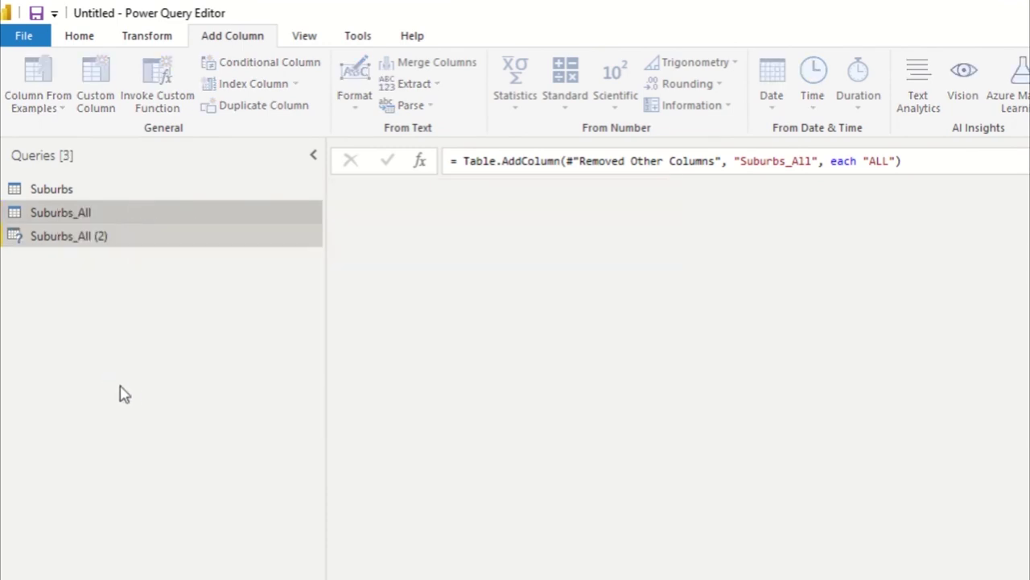
pyautogui.rightClick(99, 237)
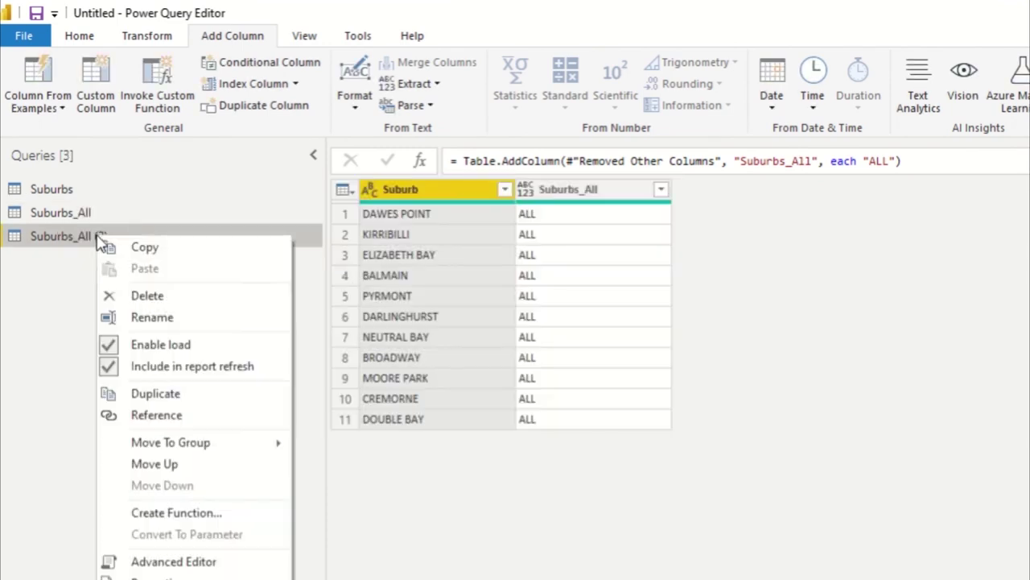
pyautogui.click(152, 317)
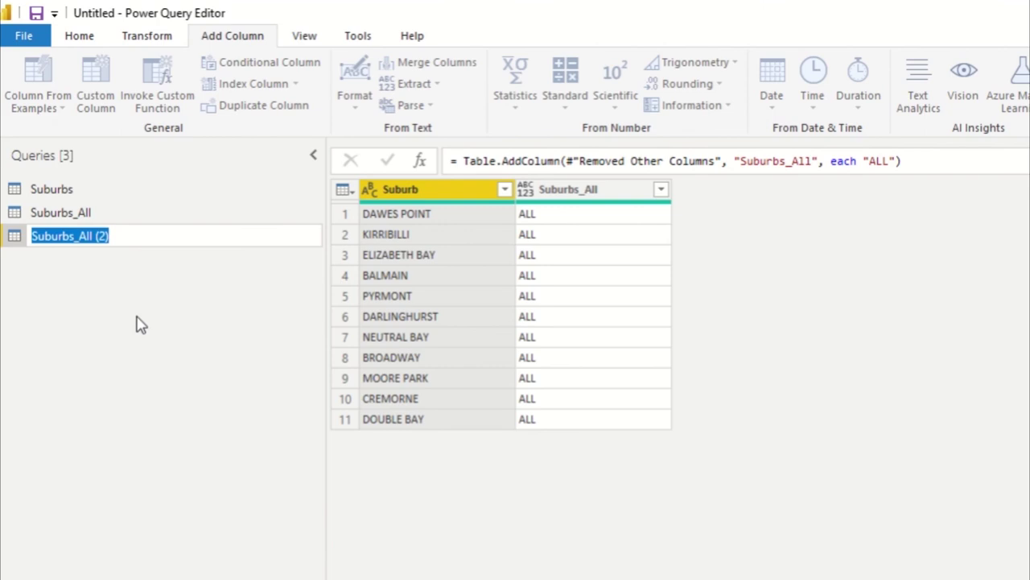
pyautogui.write('Subur')
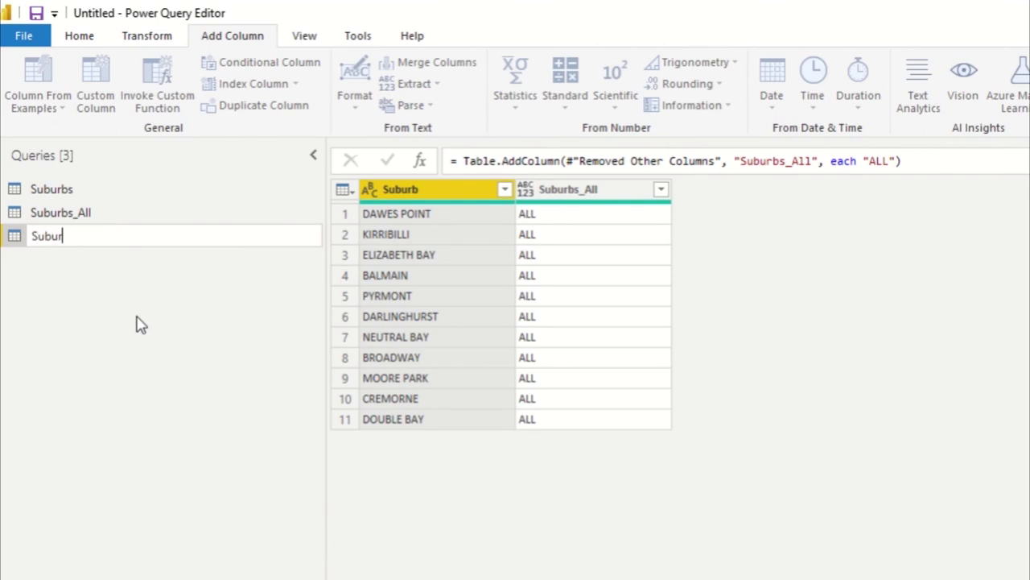
pyautogui.write('bs_Copy')
pyautogui.press('Return')
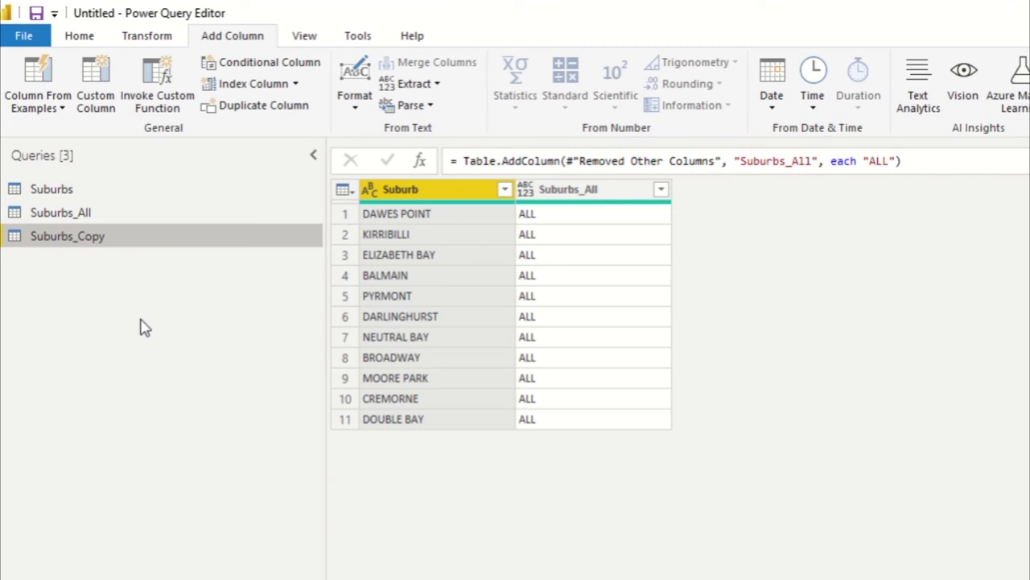
pyautogui.rightClick(588, 199)
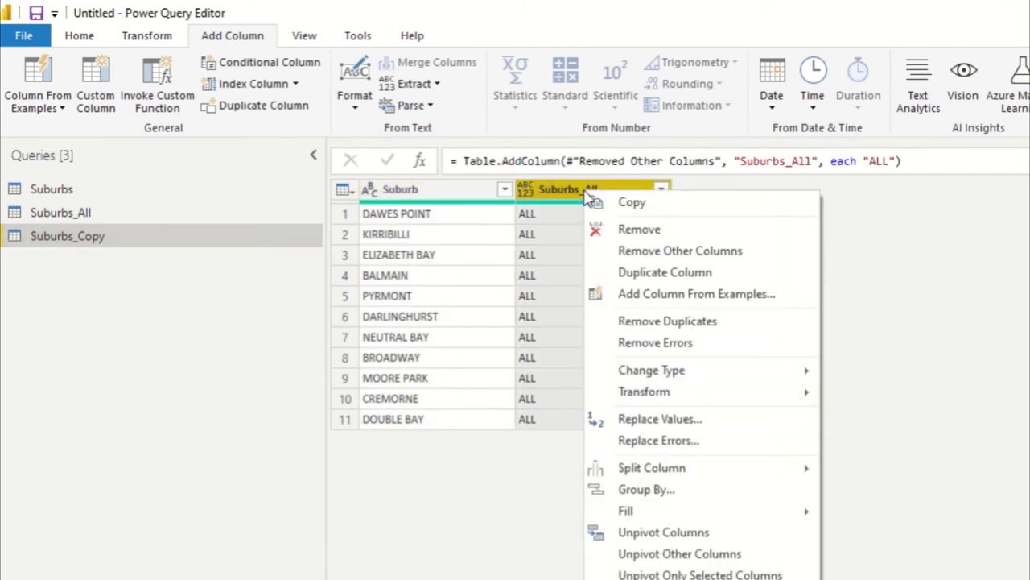
pyautogui.click(636, 233)
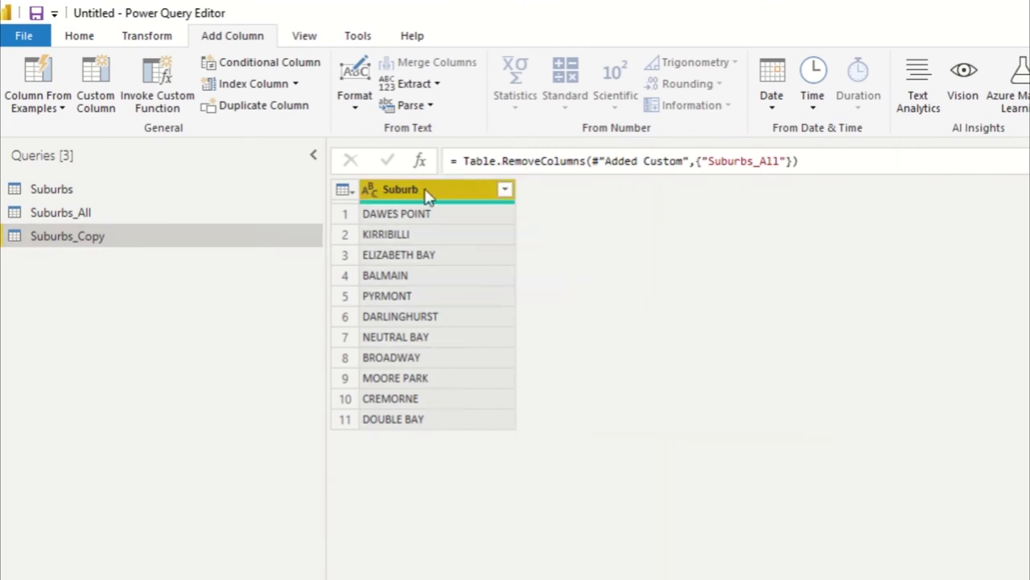
# Step: Duplicate the Suburb column and rename the copy Suburbs_All
pyautogui.click(252, 113)
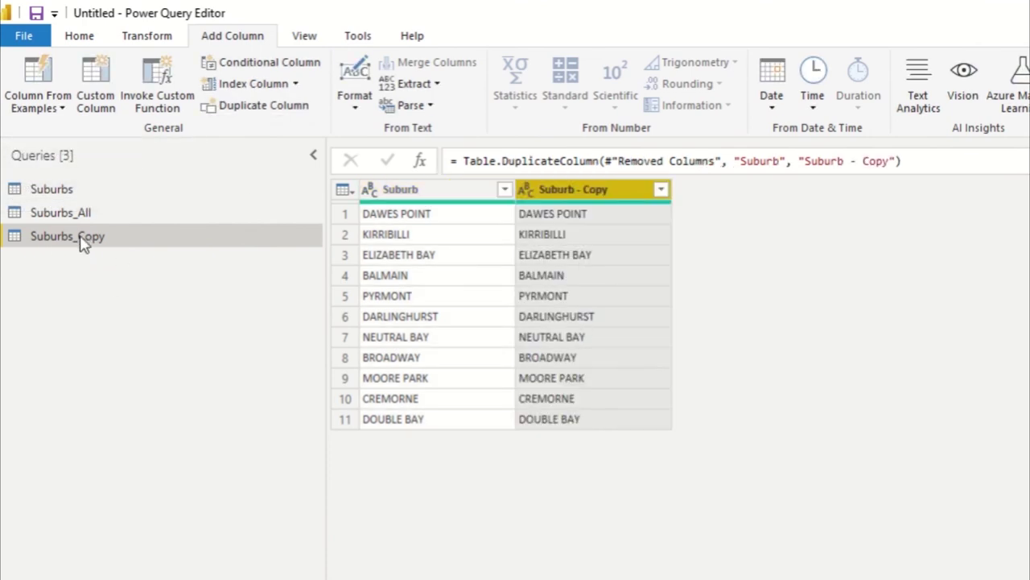
pyautogui.doubleClick(612, 191)
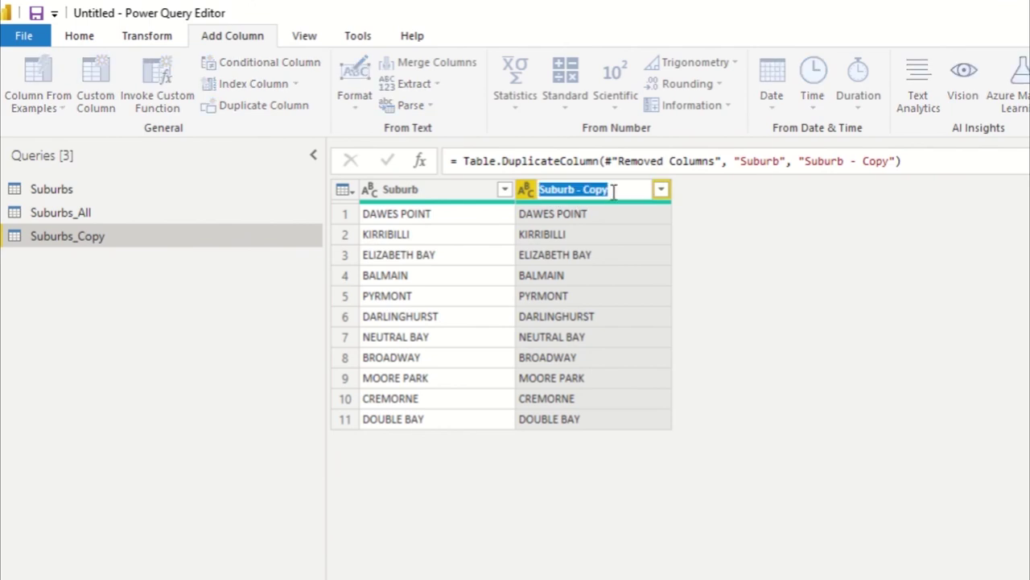
pyautogui.click(614, 191)
pyautogui.press('BackSpace')
pyautogui.press('BackSpace')
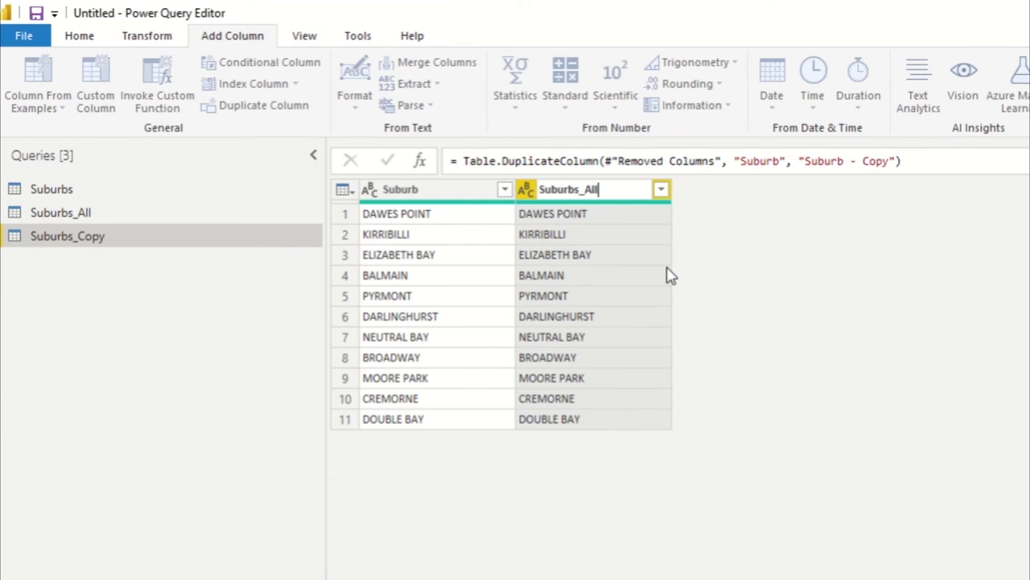
pyautogui.press('Return')
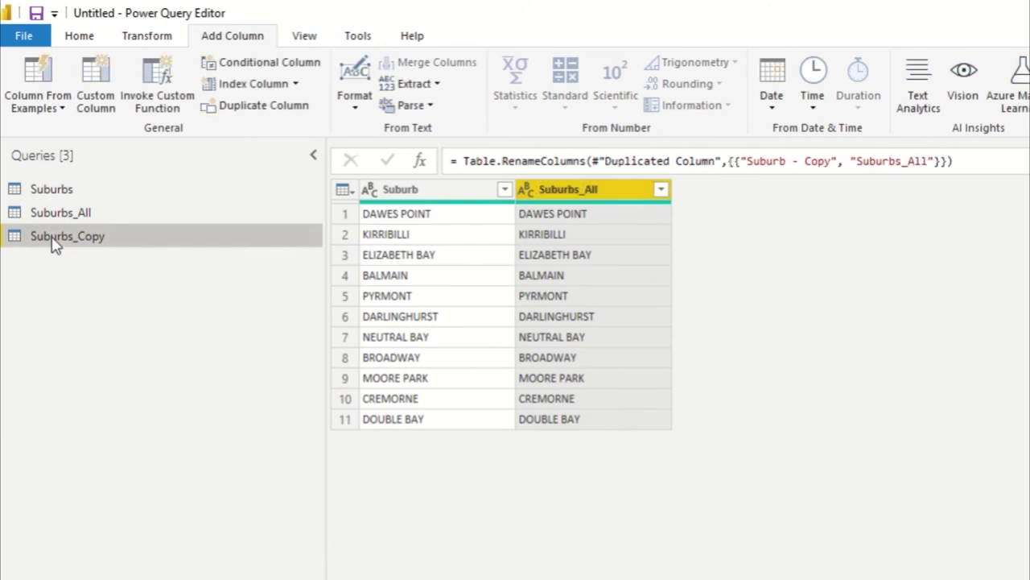
# Step: Compare the Suburbs_All and Suburbs_Copy query data, ending back on Suburbs_Copy
pyautogui.click(59, 216)
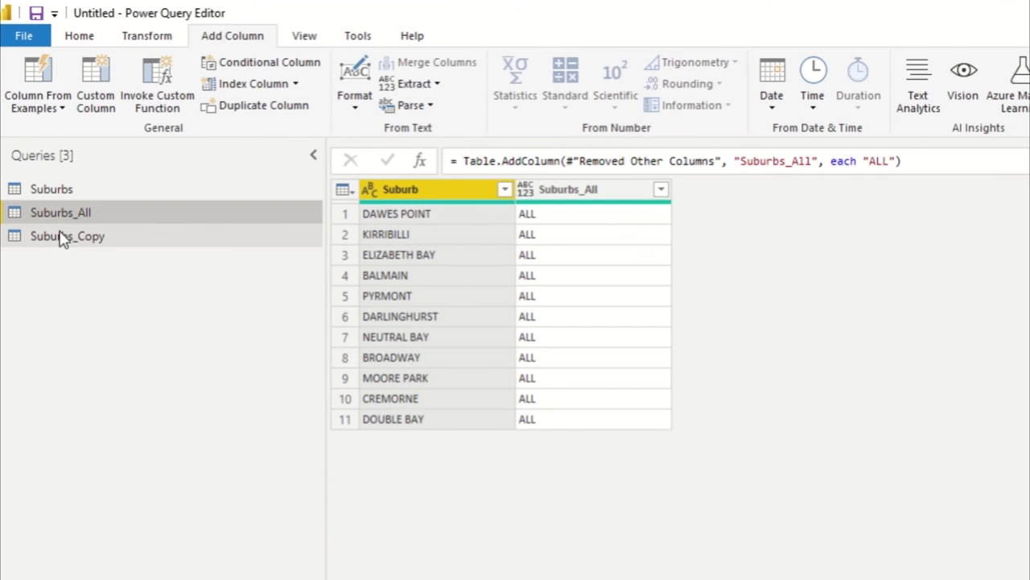
pyautogui.click(65, 239)
pyautogui.click(59, 217)
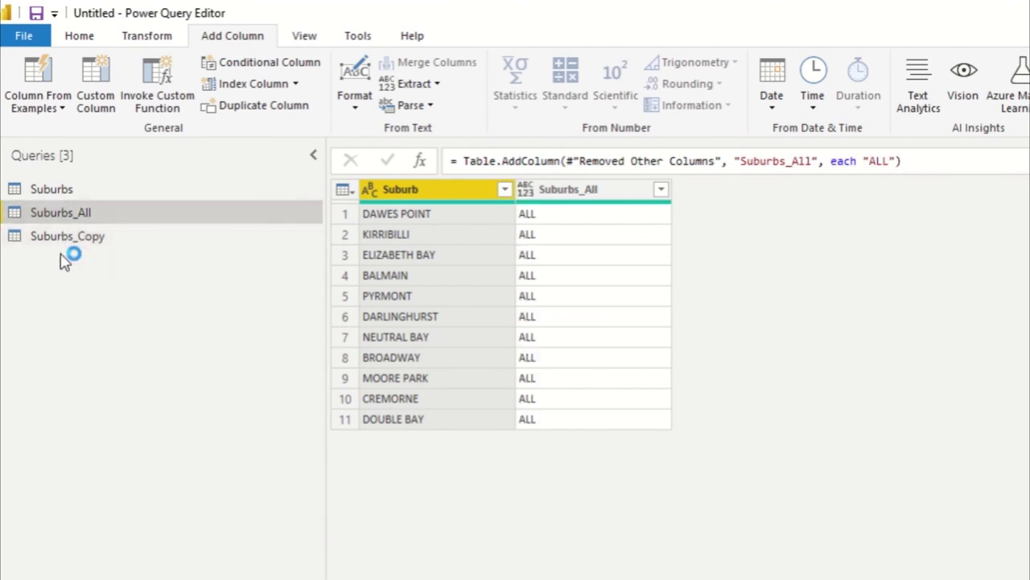
pyautogui.click(64, 236)
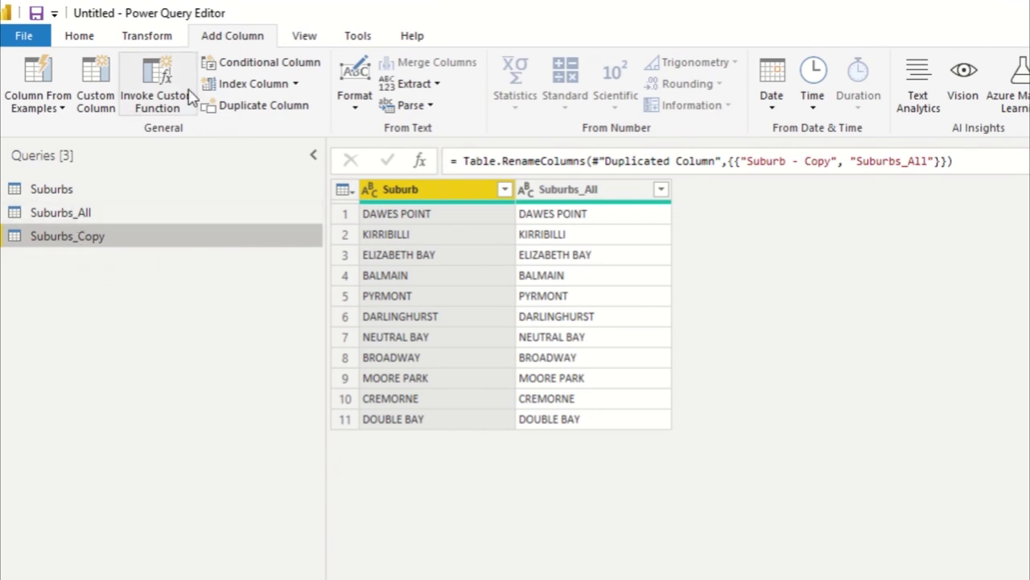
# Step: Append the Suburbs_All table onto Suburbs_Copy, giving 22 rows
pyautogui.click(79, 35)
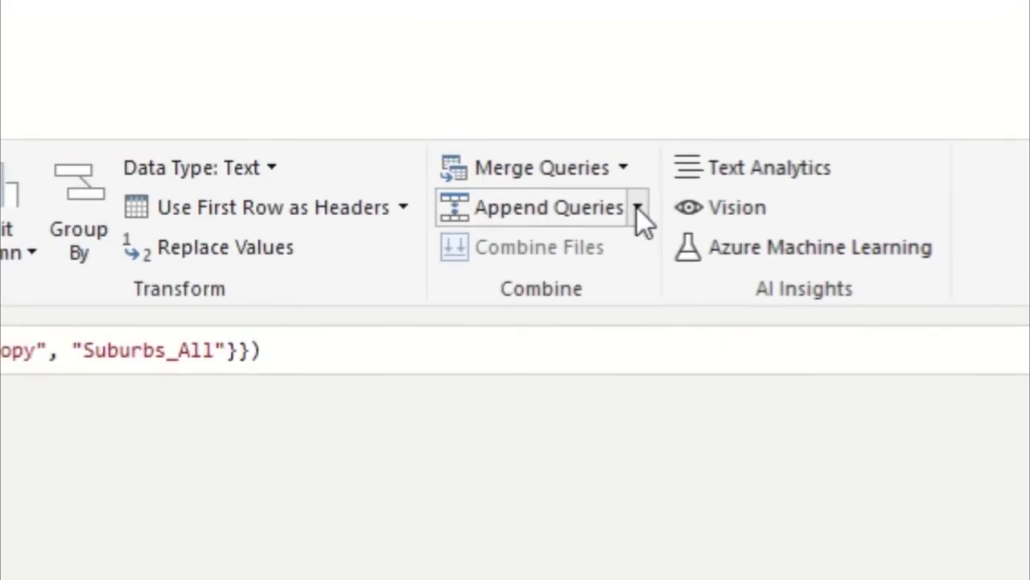
pyautogui.click(637, 208)
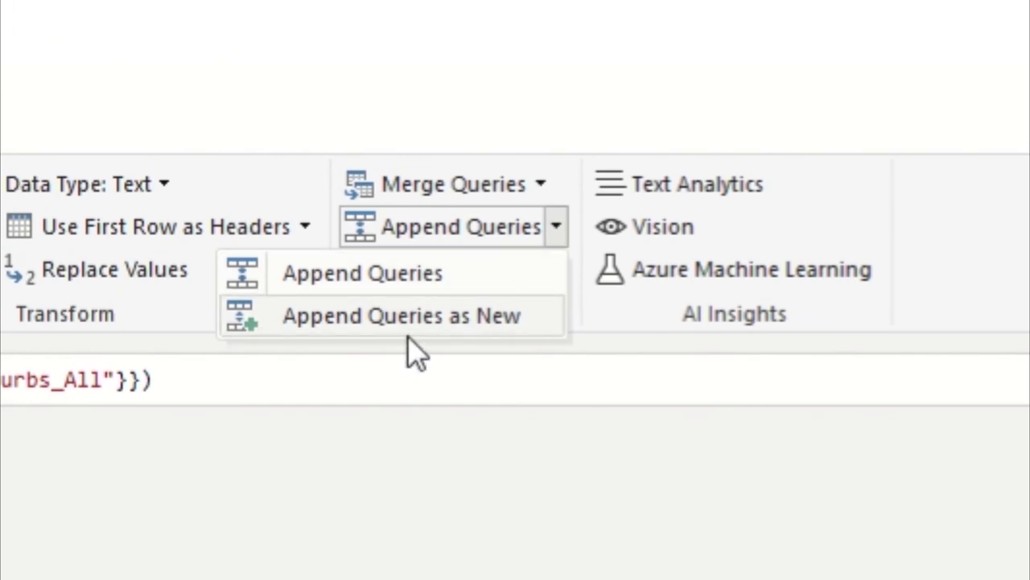
pyautogui.click(338, 278)
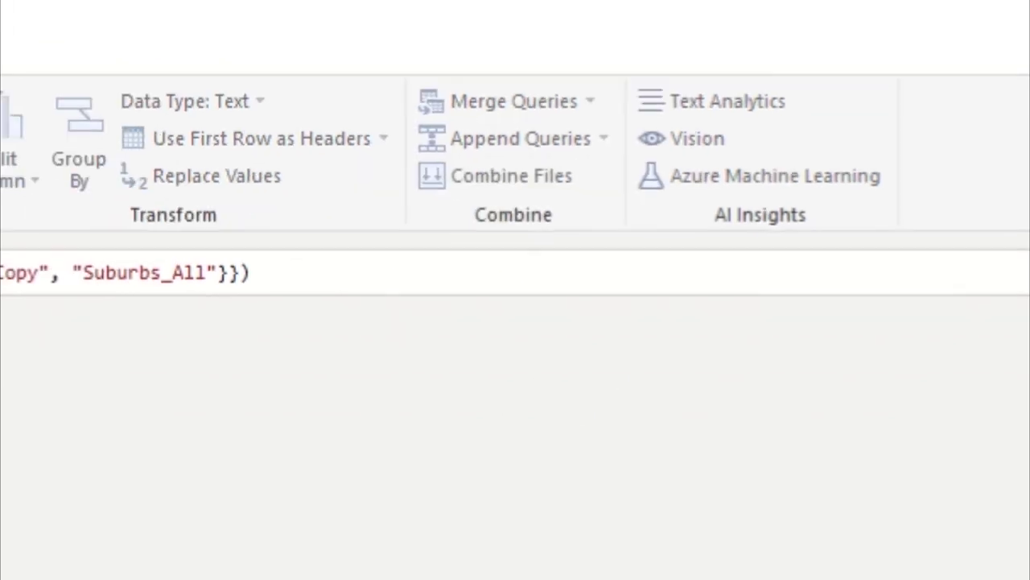
pyautogui.click(425, 335)
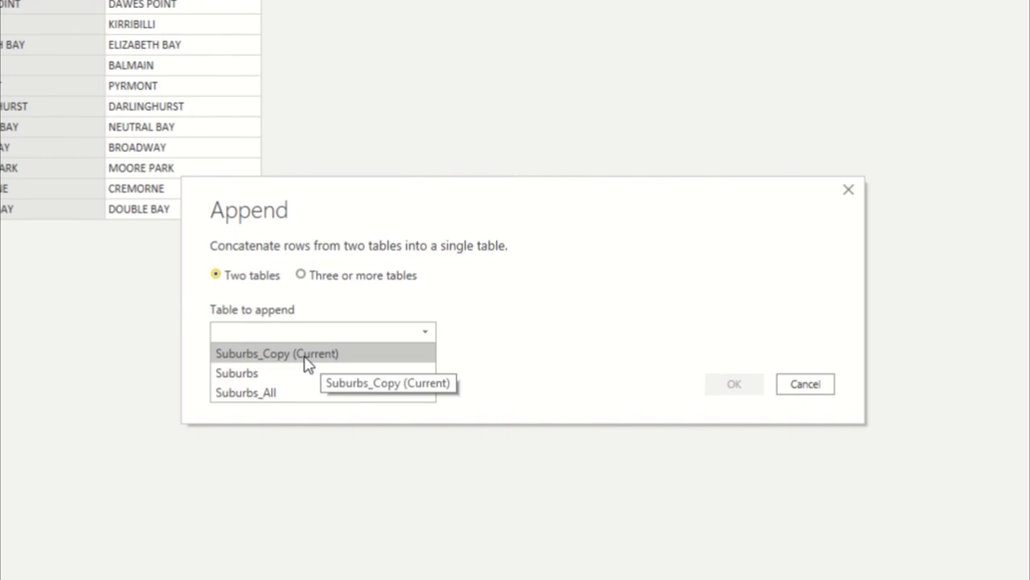
pyautogui.click(252, 403)
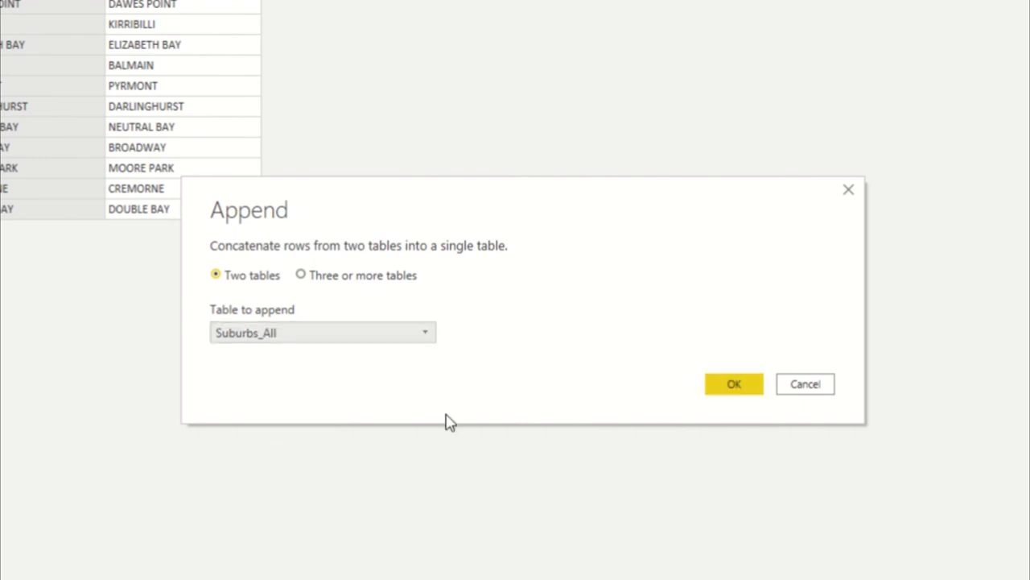
pyautogui.click(733, 385)
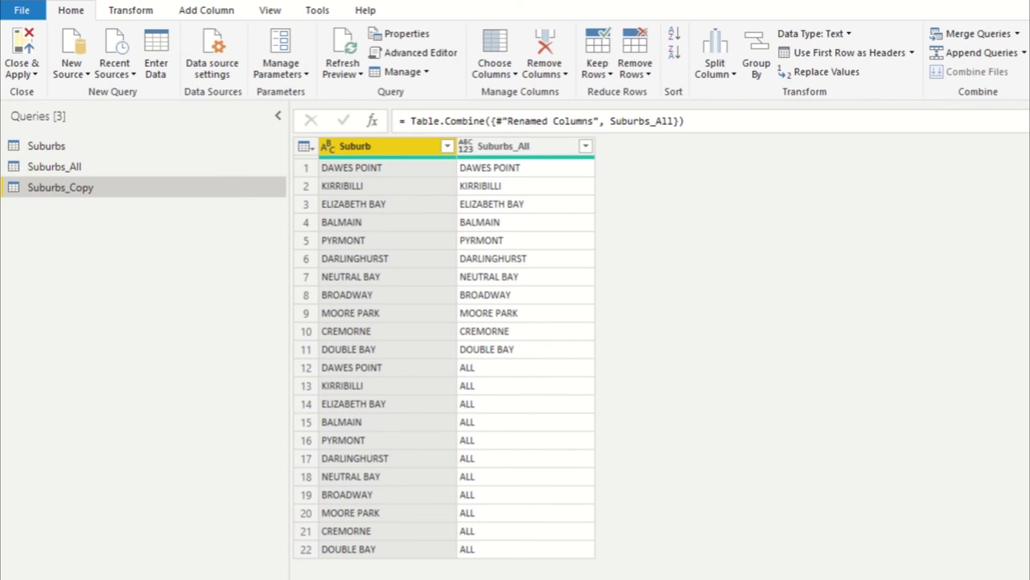
# Step: Duplicate Suburbs_Copy and rename the new query Suburbs_Slicer
pyautogui.rightClick(71, 194)
pyautogui.click(107, 329)
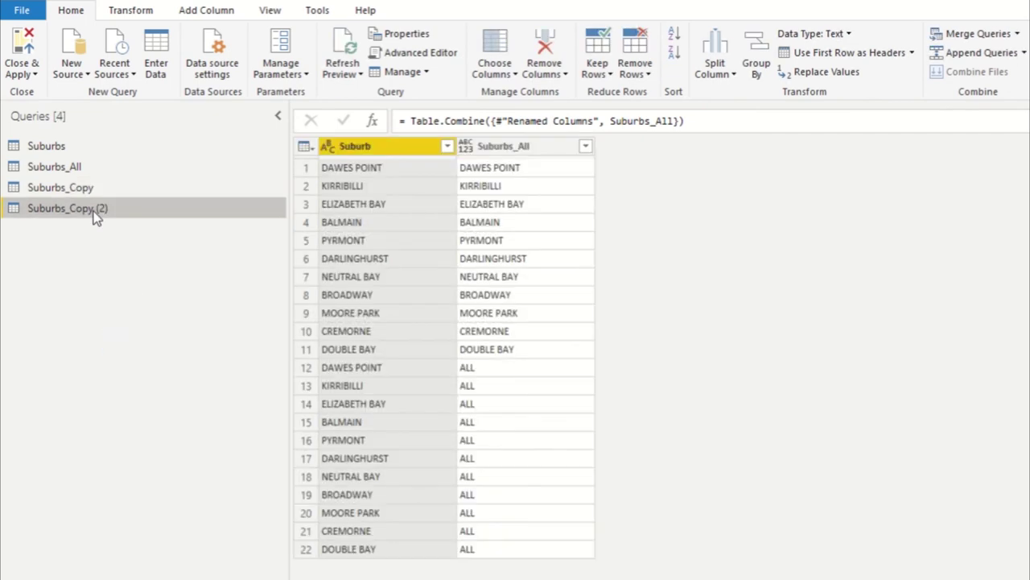
pyautogui.rightClick(90, 208)
pyautogui.click(137, 278)
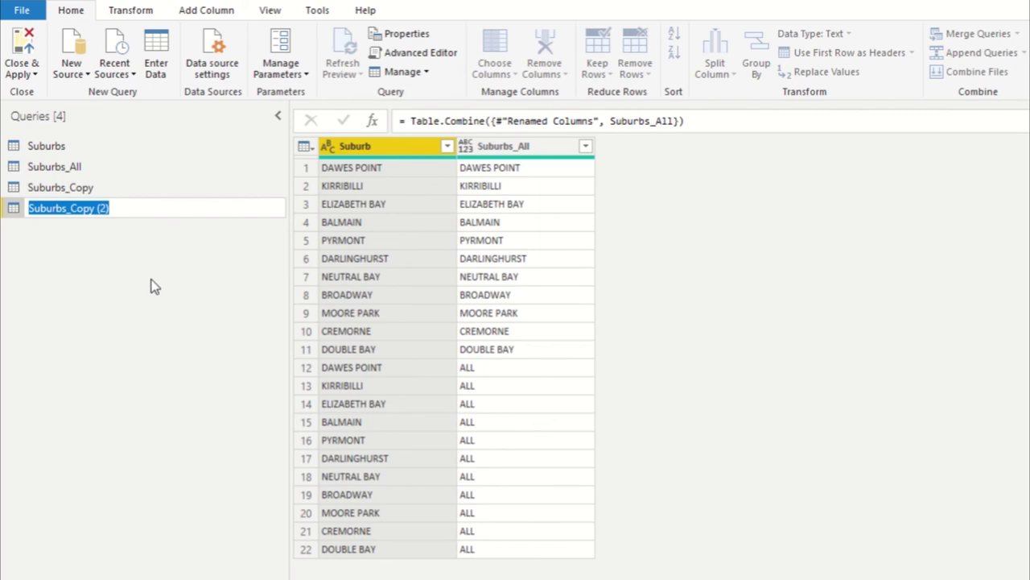
pyautogui.press('End')
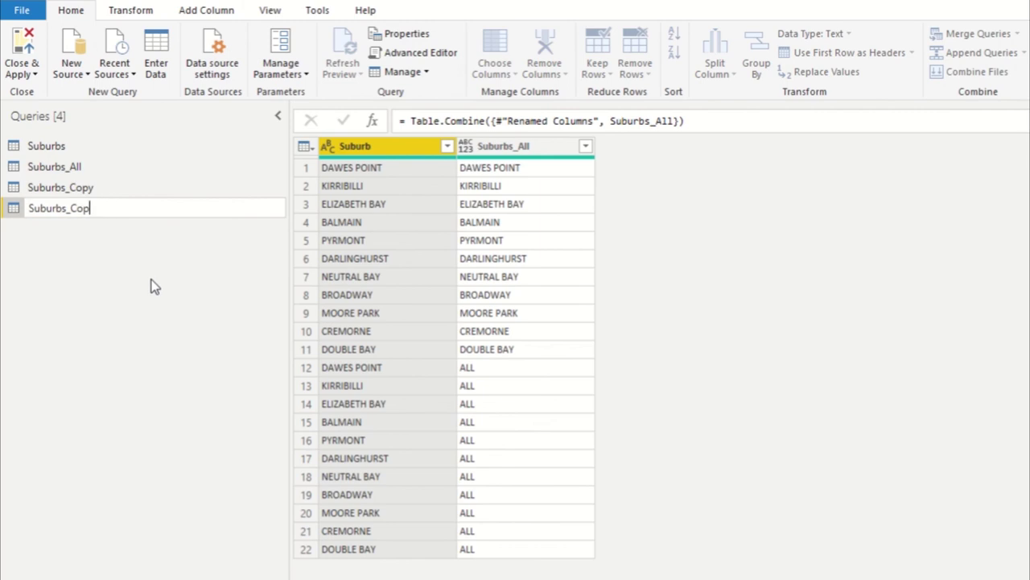
pyautogui.press('BackSpace')
pyautogui.press('BackSpace')
pyautogui.press('BackSpace')
pyautogui.press('Return')
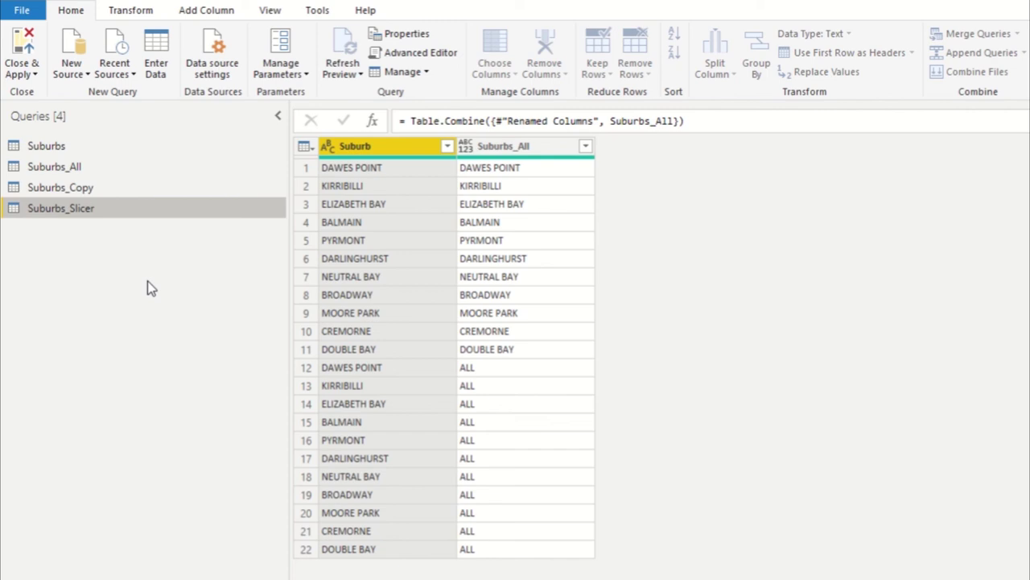
# Step: Remove the Suburb column and remove duplicate rows, leaving 12 rows: 11 suburbs plus ALL
pyautogui.click(519, 153)
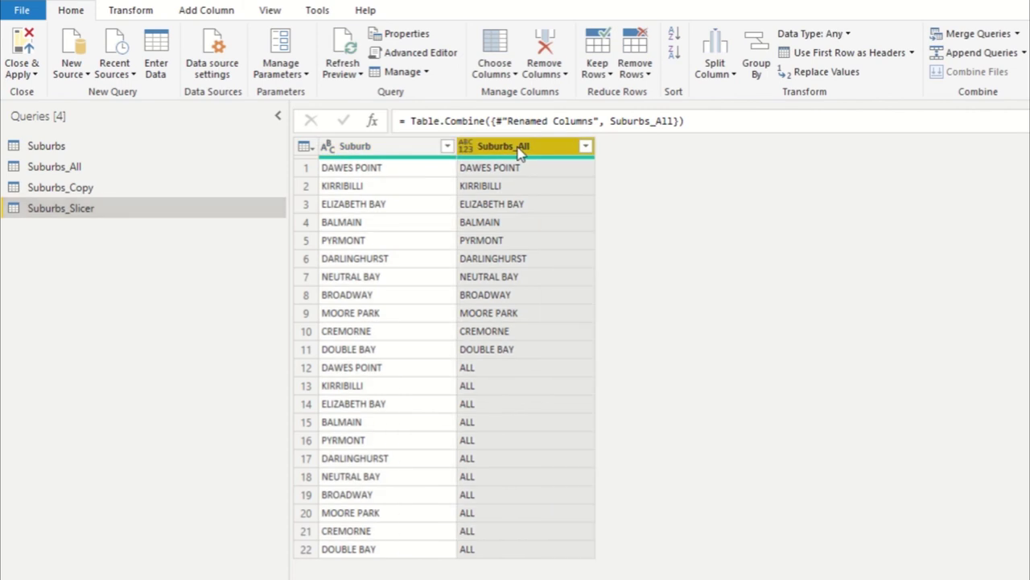
pyautogui.click(389, 152)
pyautogui.rightClick(389, 151)
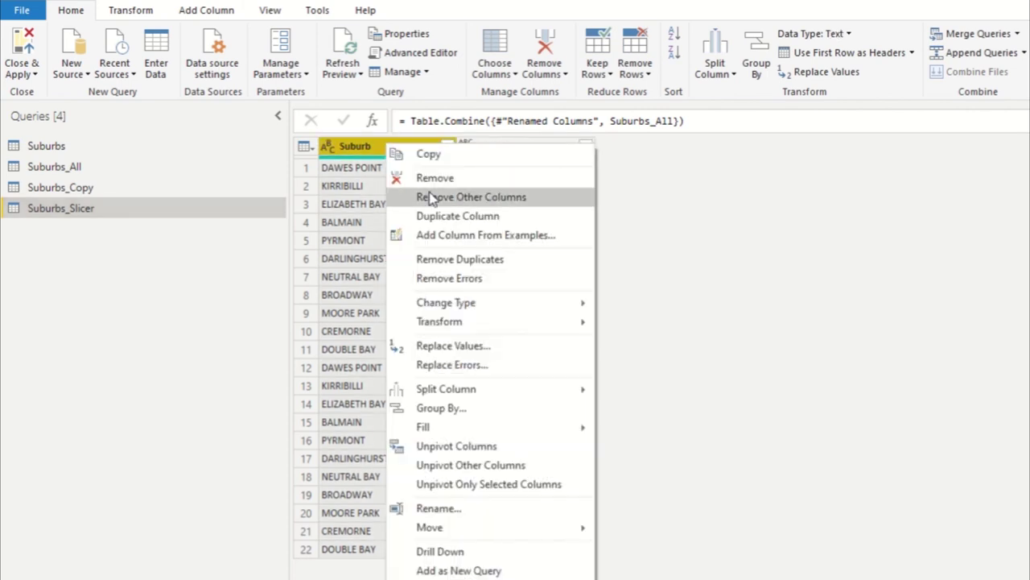
pyautogui.click(402, 178)
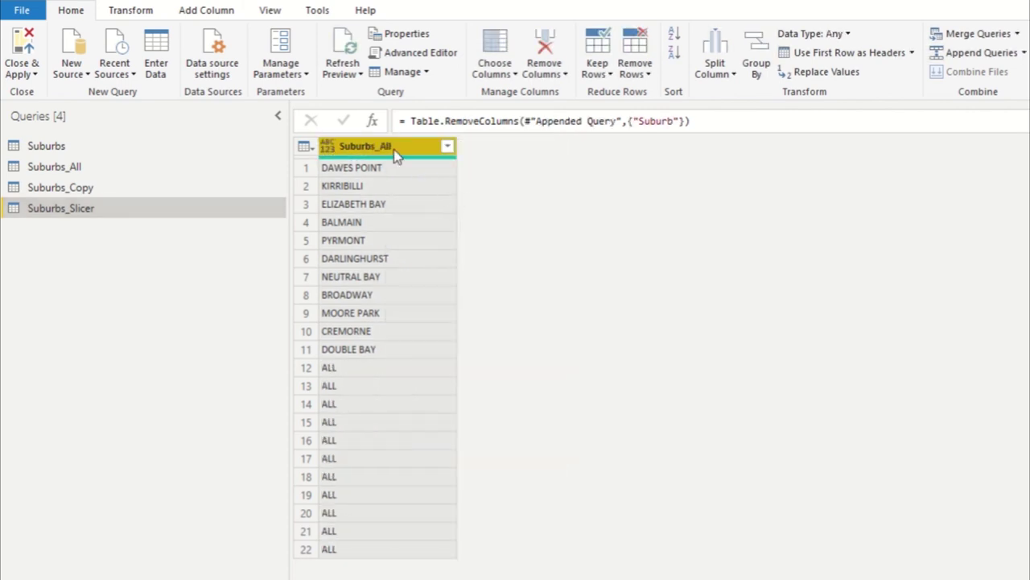
pyautogui.click(310, 148)
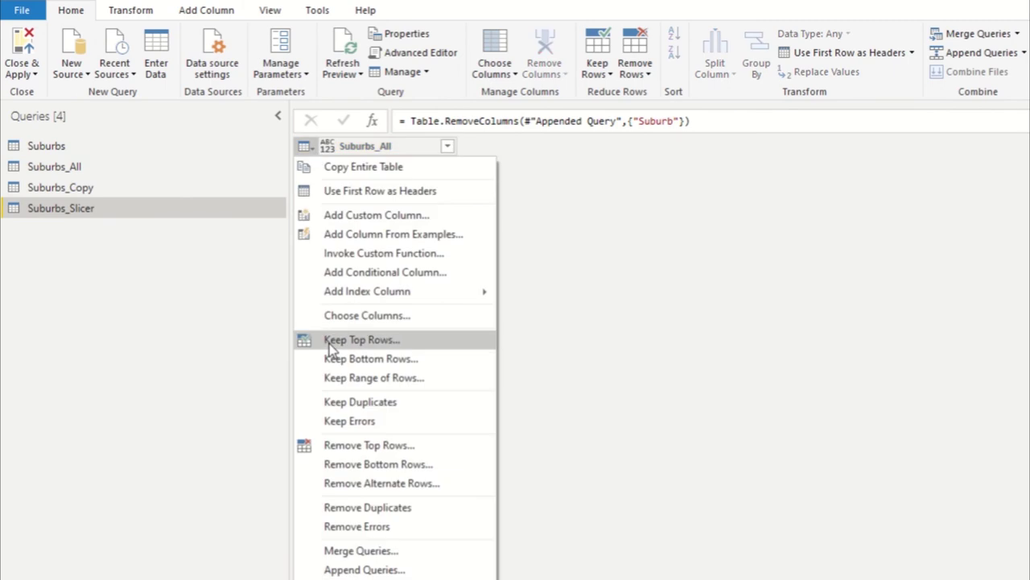
pyautogui.click(354, 507)
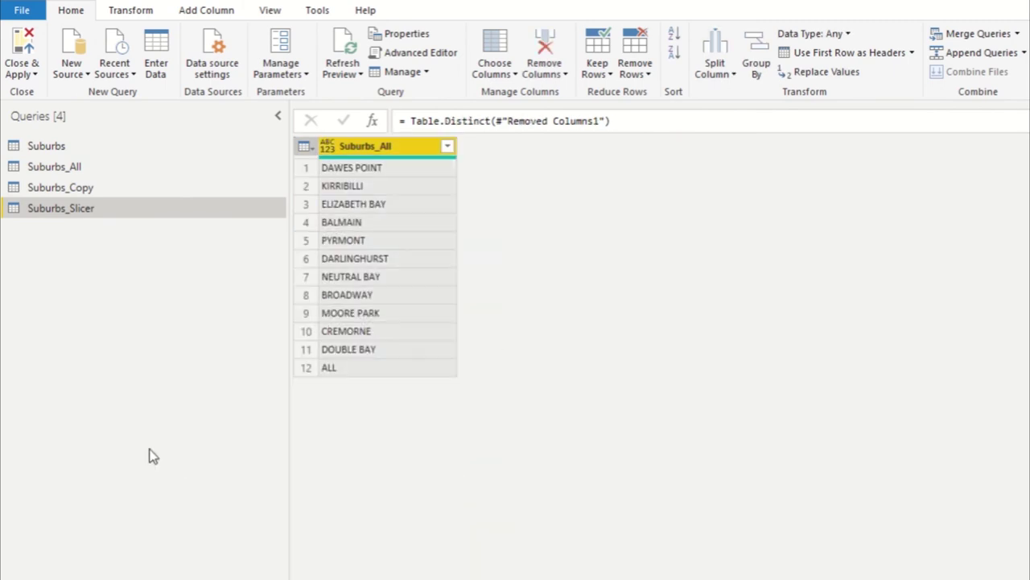
# Step: Disable load for Suburbs_All, then Close & Apply the query changes
pyautogui.rightClick(63, 168)
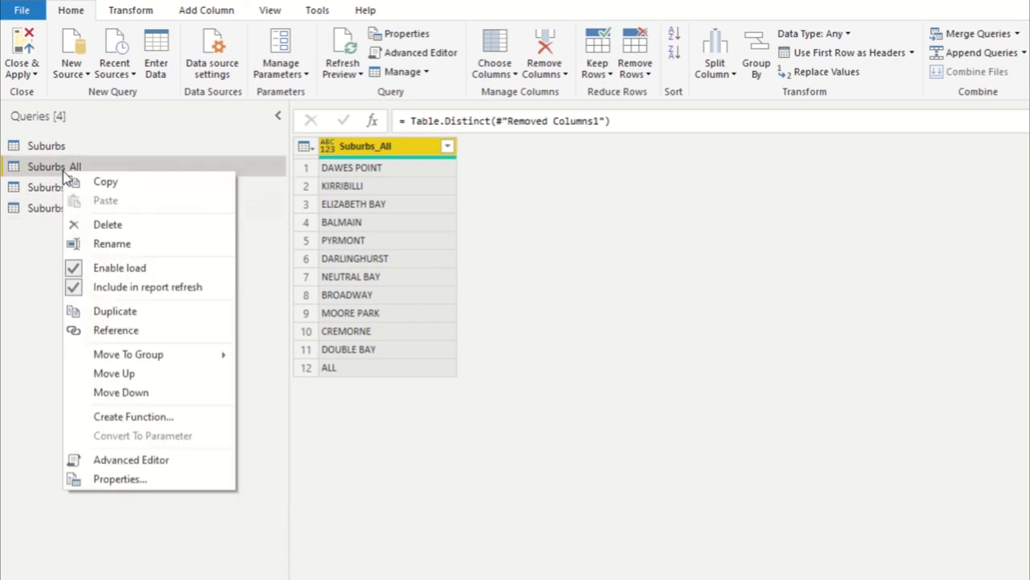
pyautogui.click(125, 269)
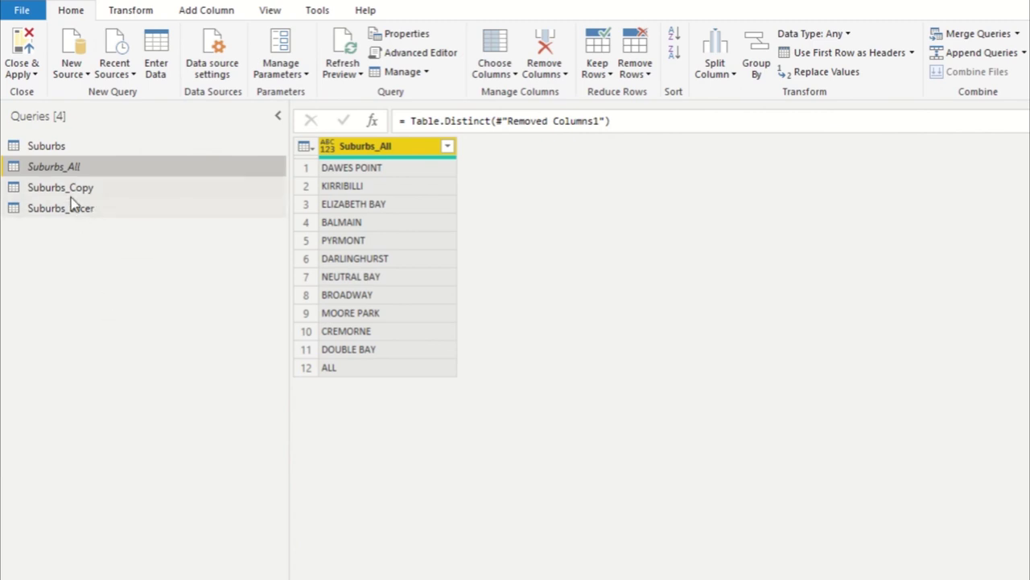
pyautogui.click(24, 55)
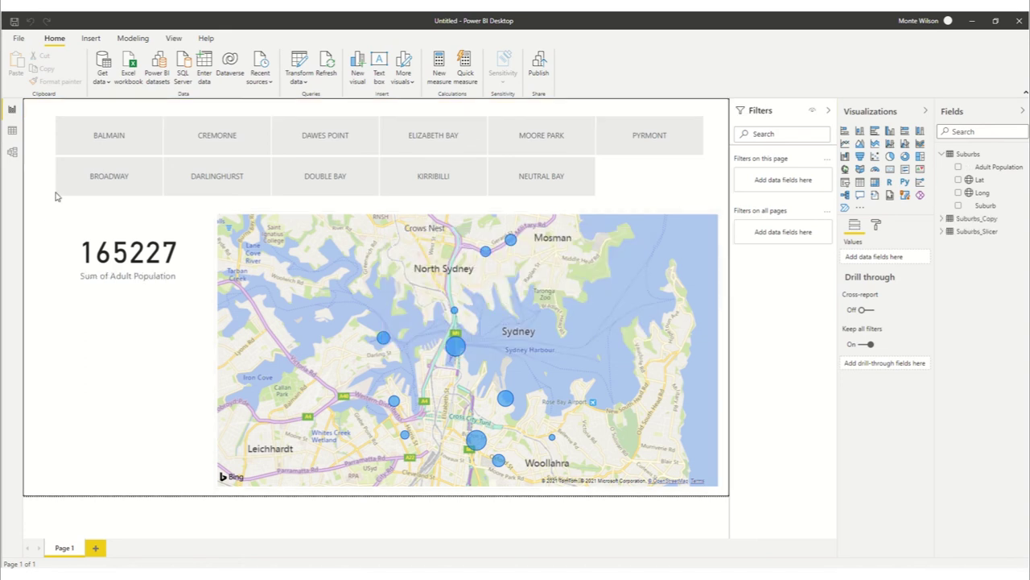
# Step: In the model diagram, set the Suburbs–Suburbs_Copy relationship's cross filter direction to Both
pyautogui.click(12, 152)
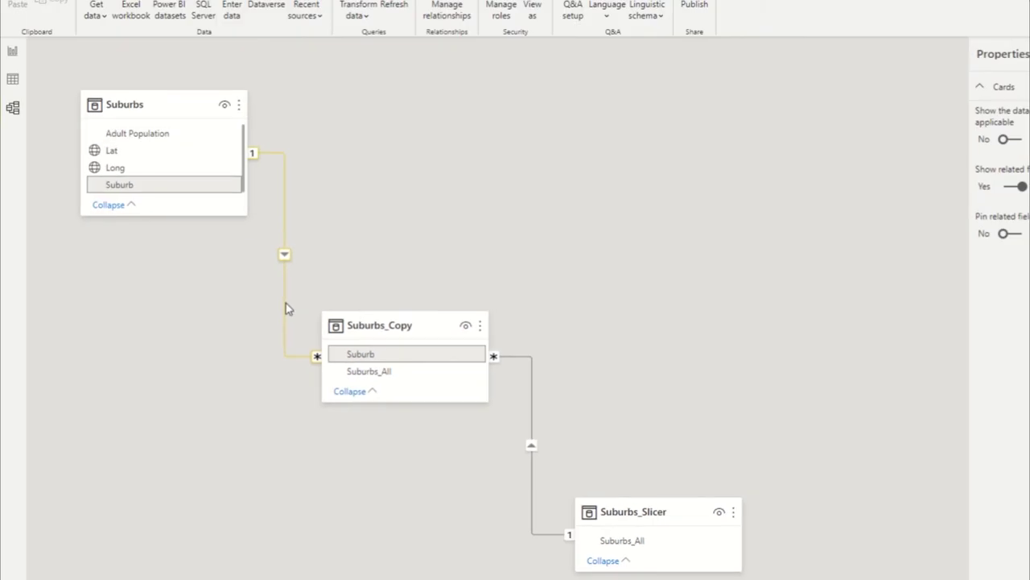
pyautogui.doubleClick(176, 92)
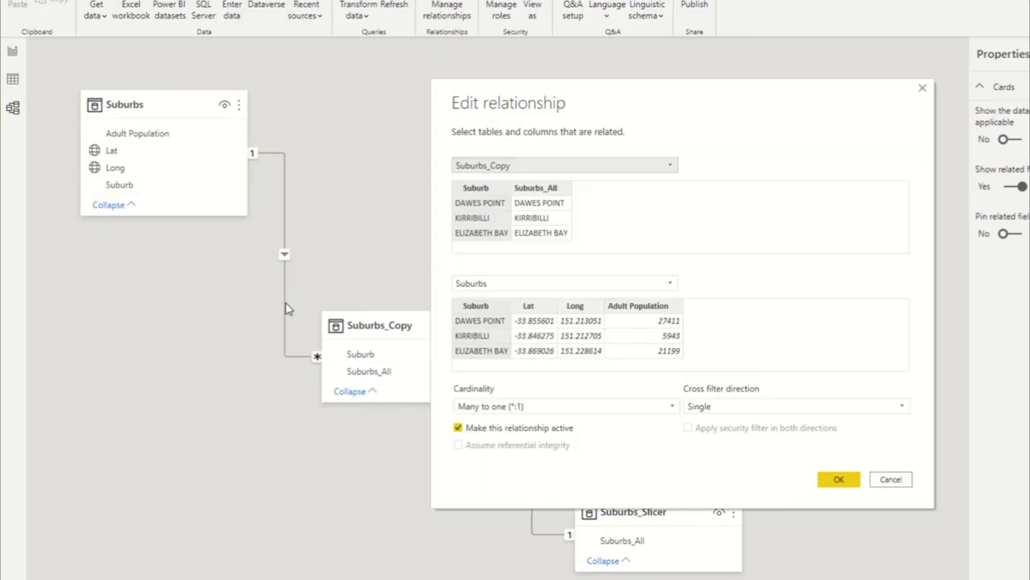
pyautogui.click(725, 407)
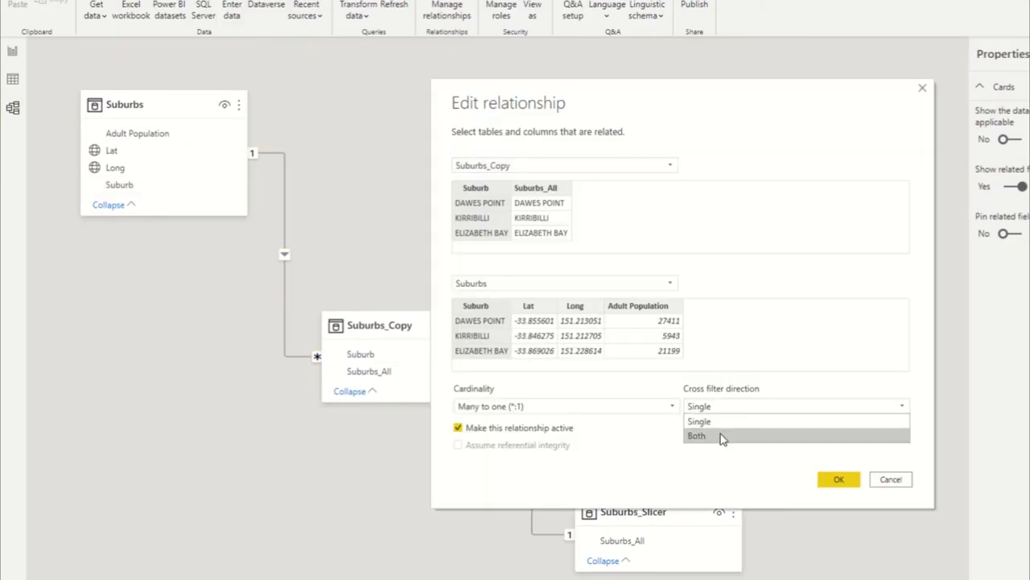
pyautogui.click(722, 435)
pyautogui.click(837, 479)
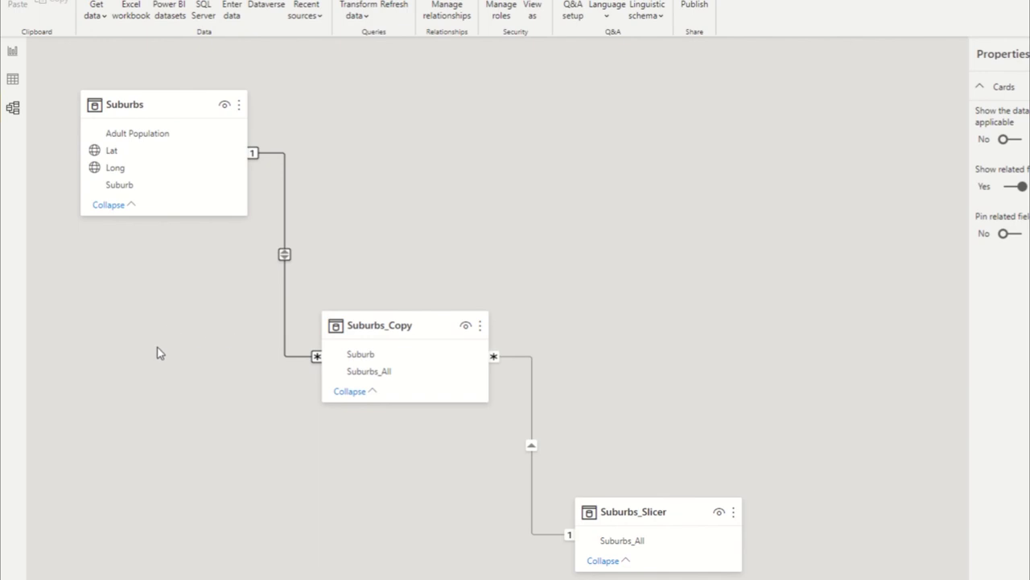
# Step: On the report page, replace the suburb slicer's Suburb field with Suburbs_All from Suburbs_Slicer
pyautogui.click(12, 51)
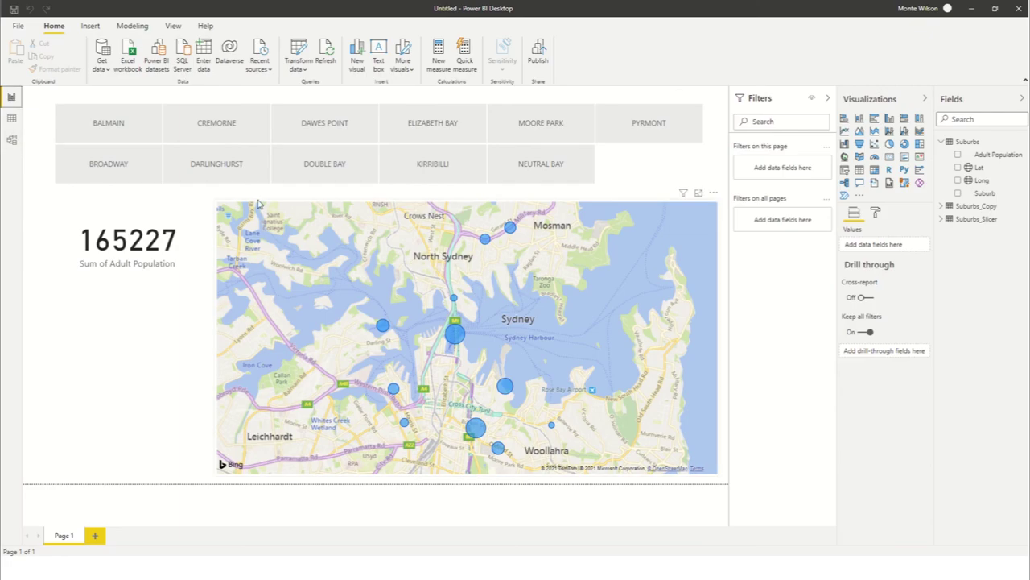
pyautogui.click(644, 162)
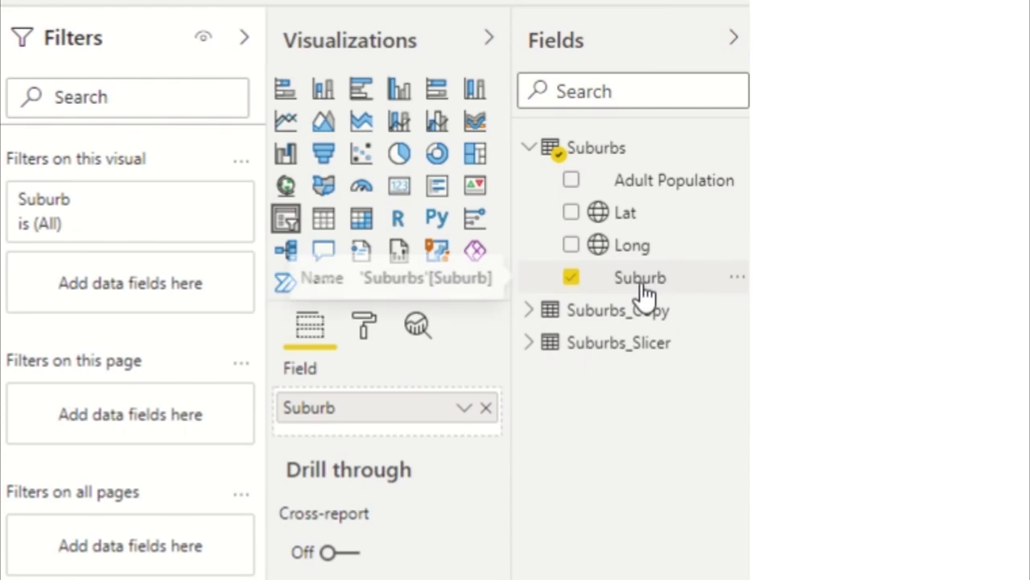
pyautogui.click(533, 345)
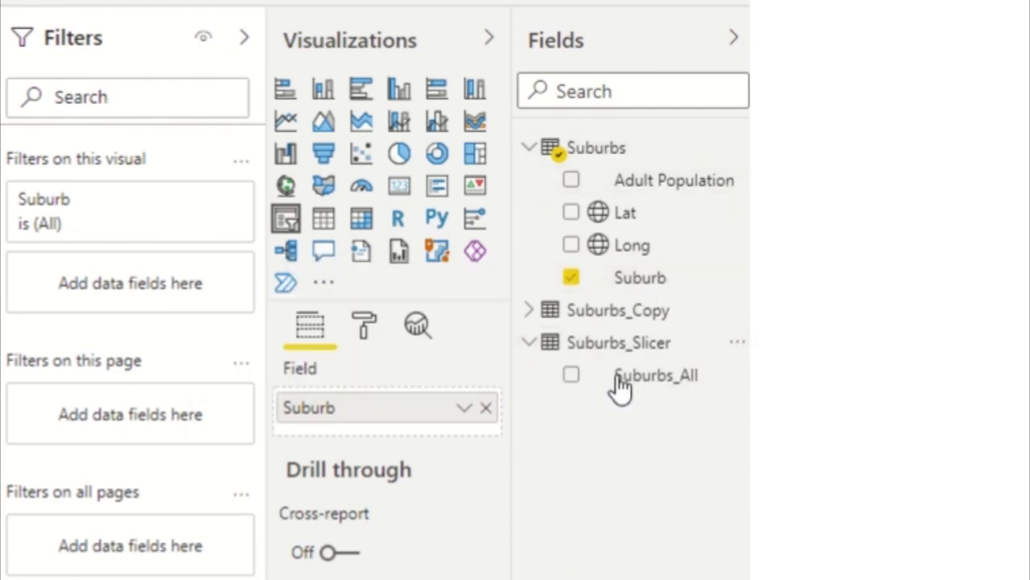
pyautogui.moveTo(639, 391); pyautogui.dragTo(427, 406)
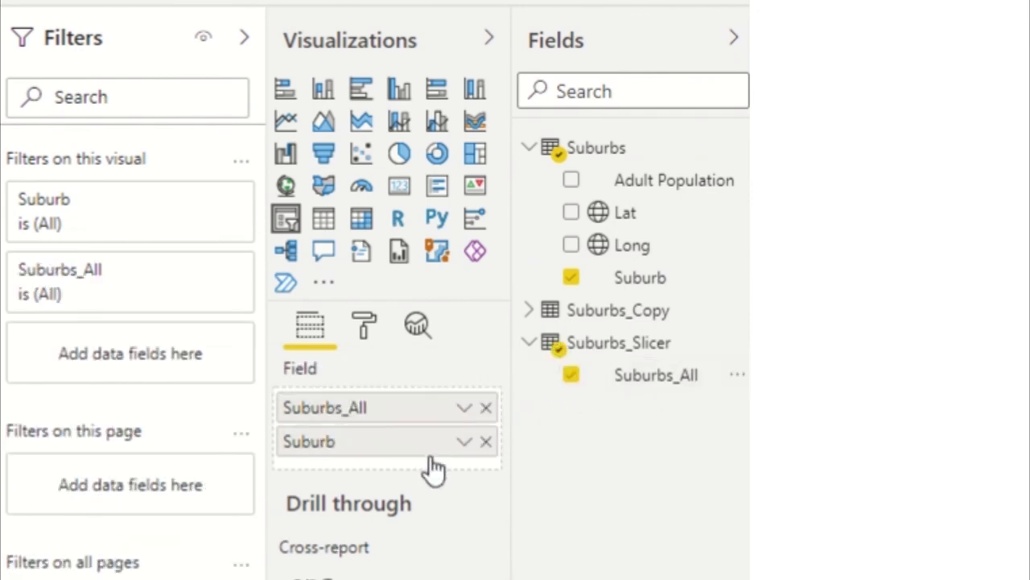
pyautogui.click(486, 442)
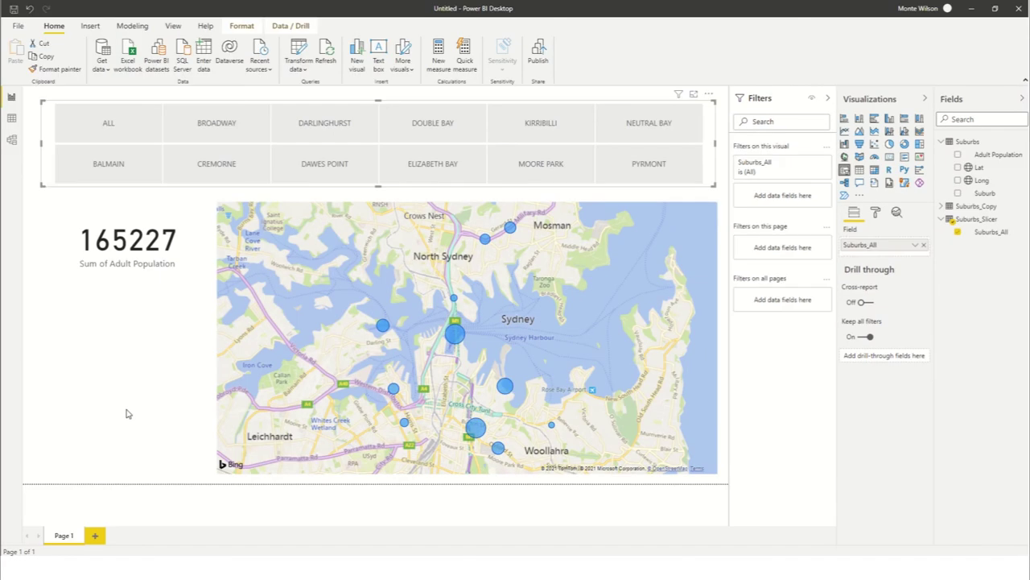
pyautogui.click(125, 414)
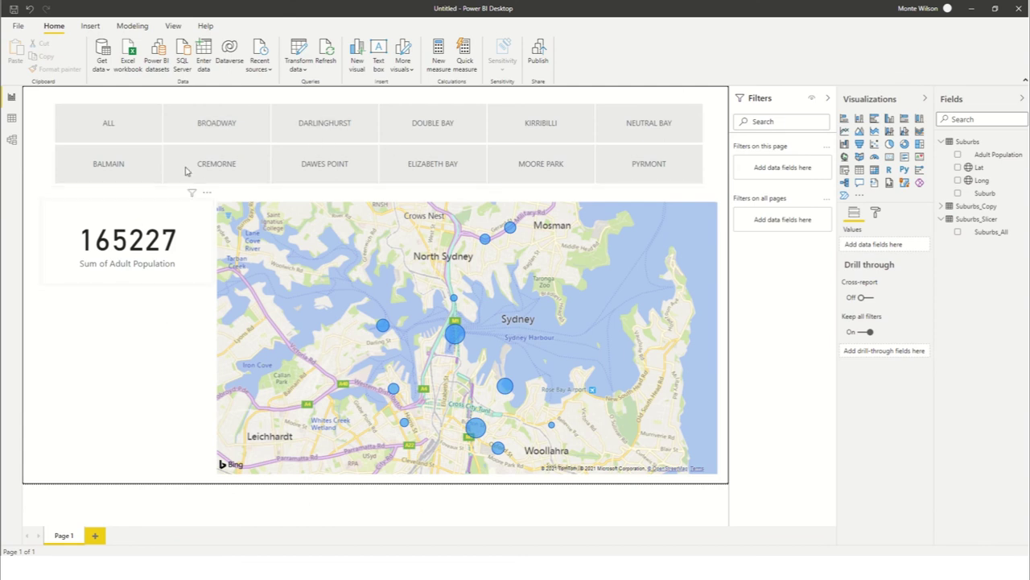
# Step: Try the BROADWAY, DAWES POINT and DOUBLE BAY buttons, then choose ALL to show 165227 adults
pyautogui.click(328, 166)
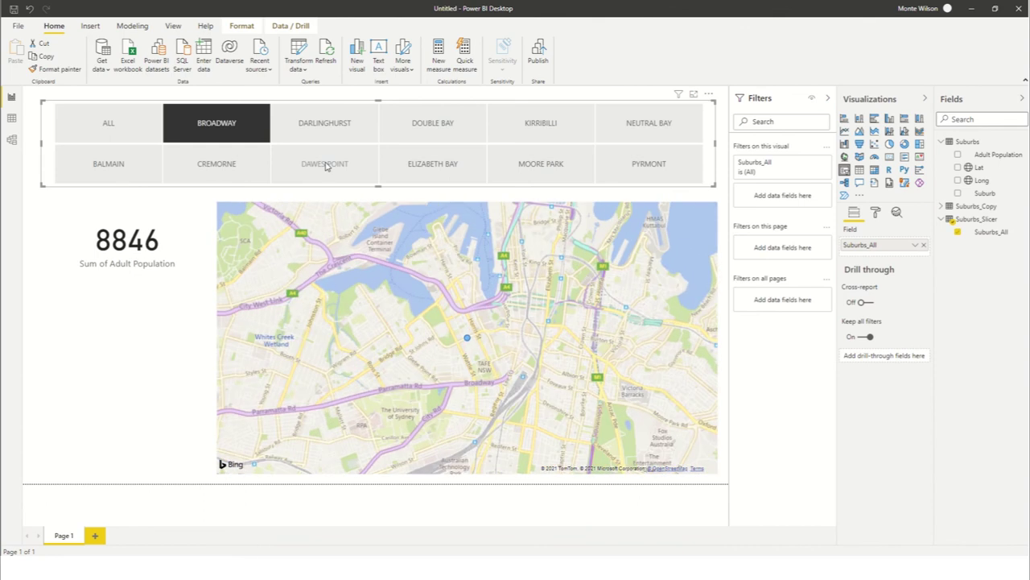
pyautogui.click(326, 165)
pyautogui.click(435, 129)
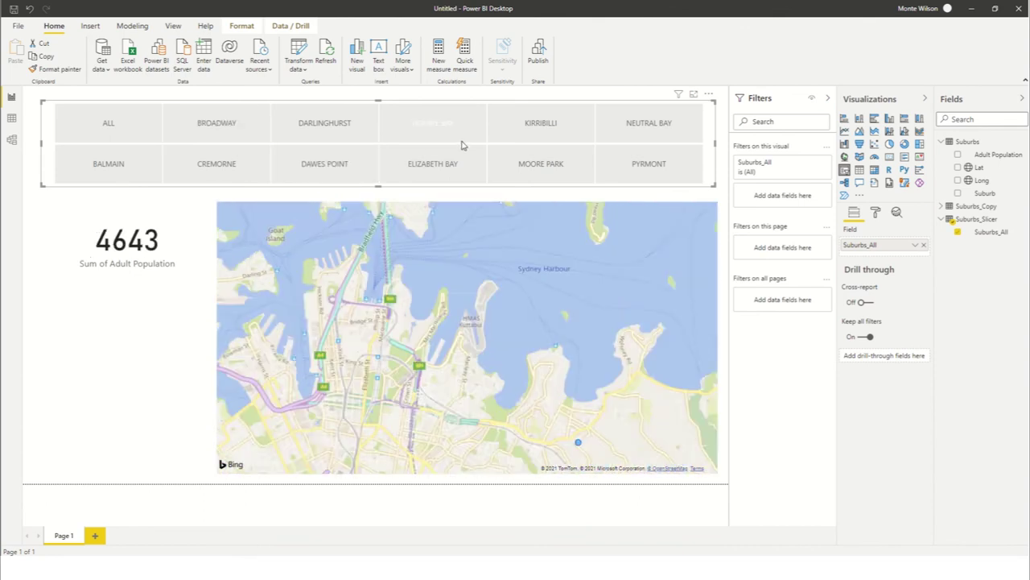
pyautogui.click(108, 129)
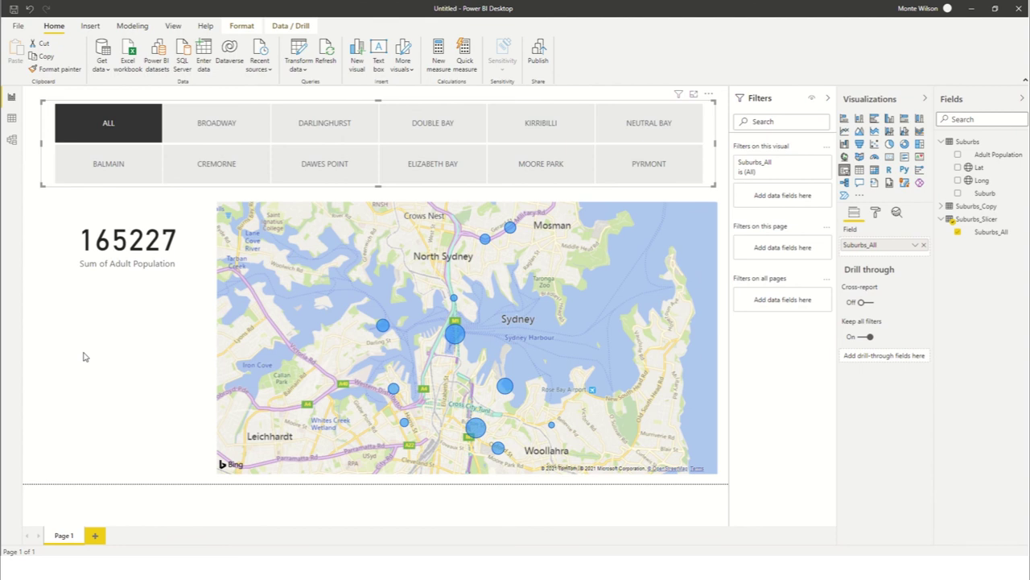
pyautogui.click(87, 301)
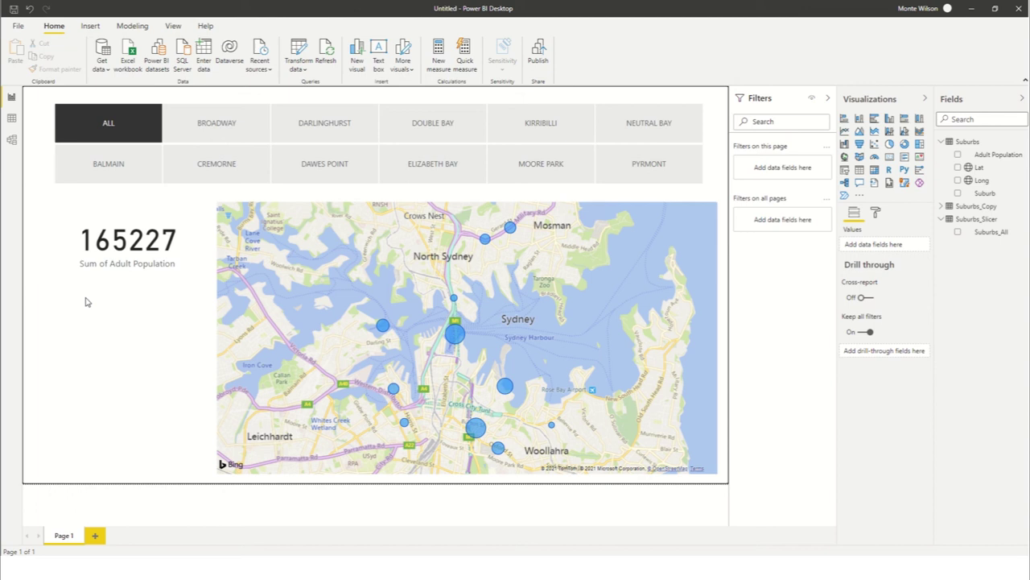